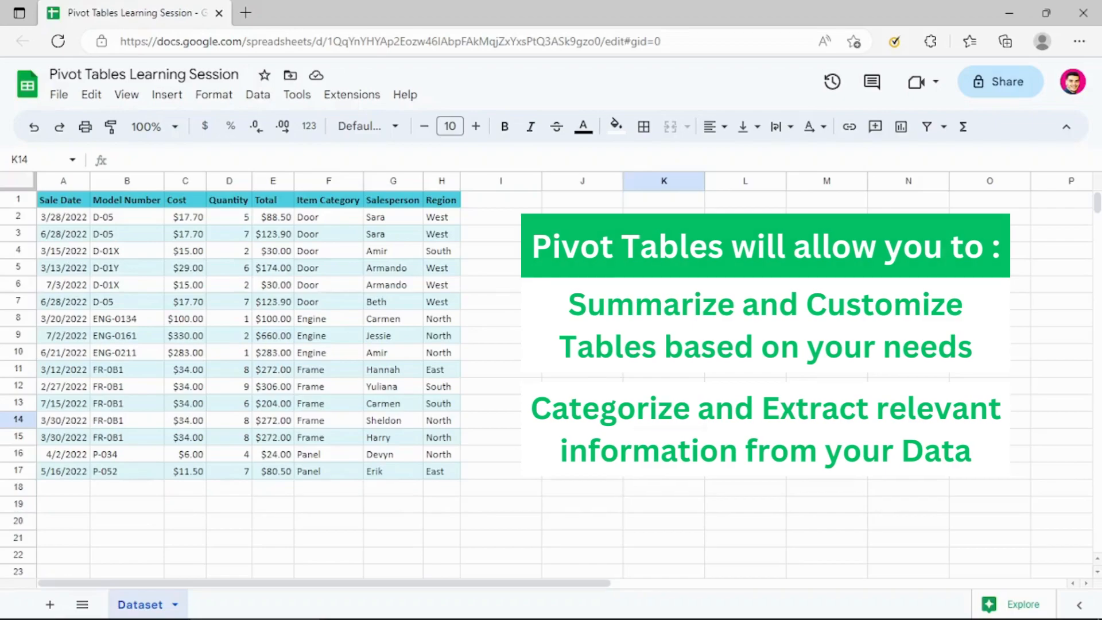
Step: Insert a pivot table on a new sheet using the data range Dataset!A1:H17
click(626, 234)
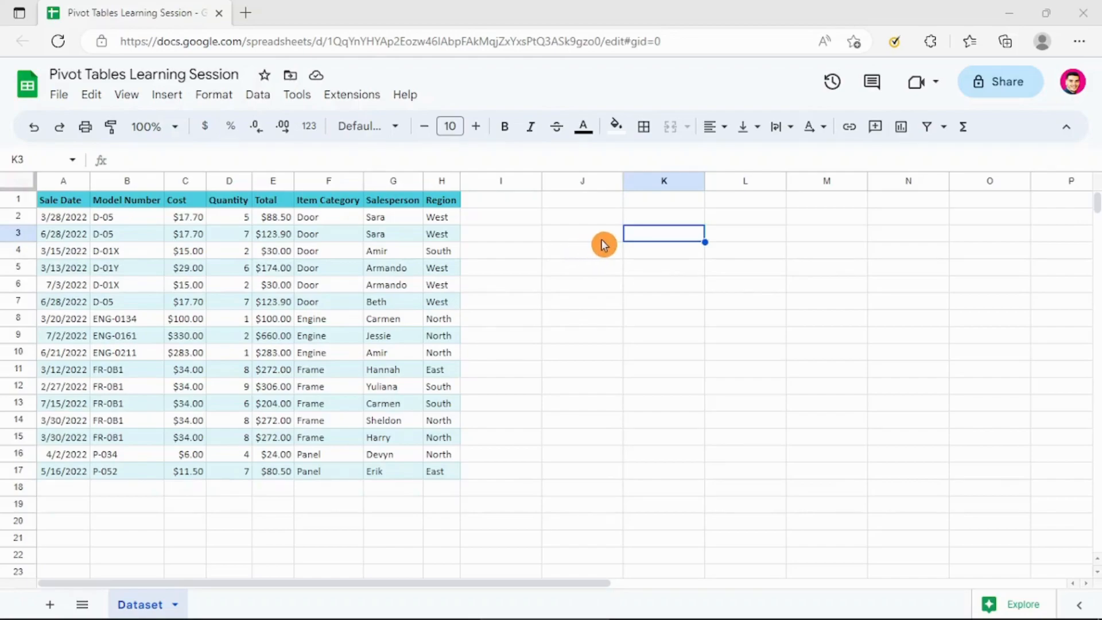
click(166, 97)
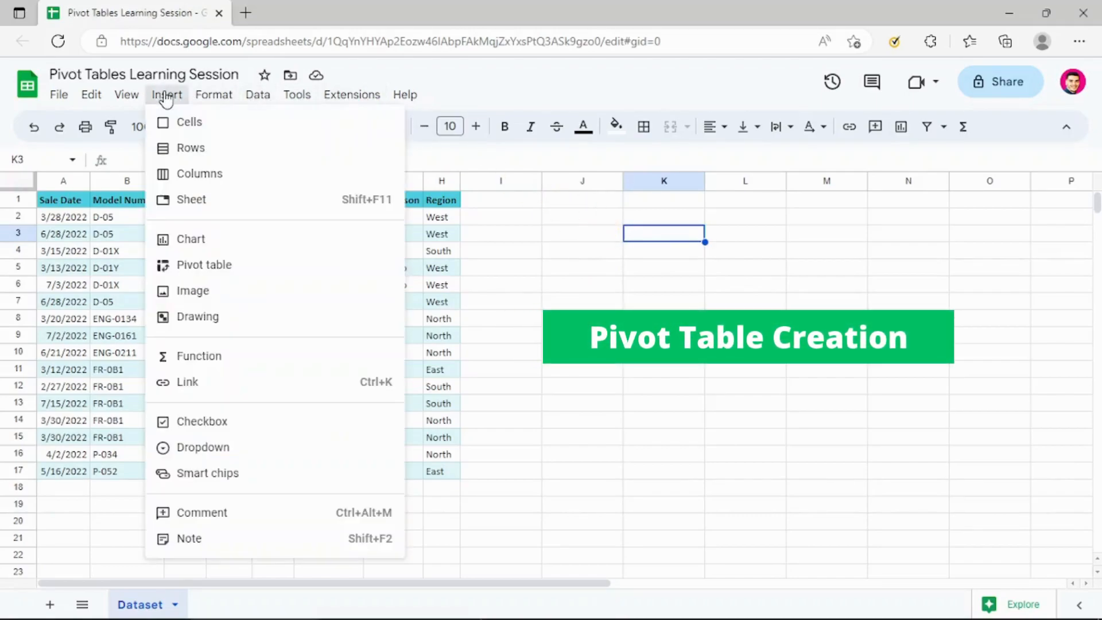
click(214, 264)
drag(506, 234, 573, 233)
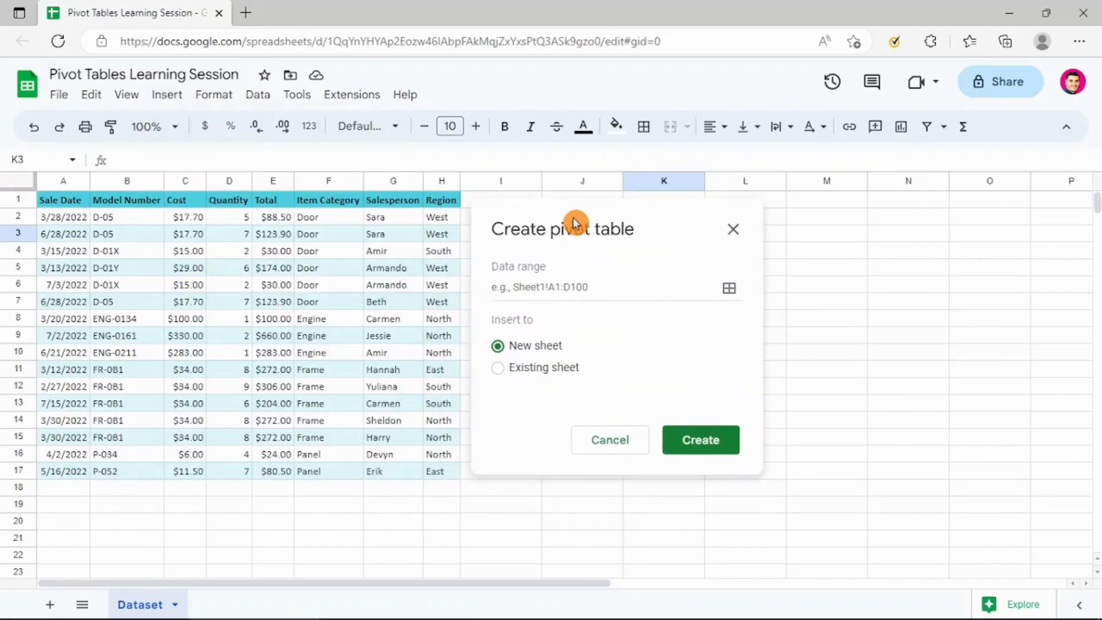
click(730, 290)
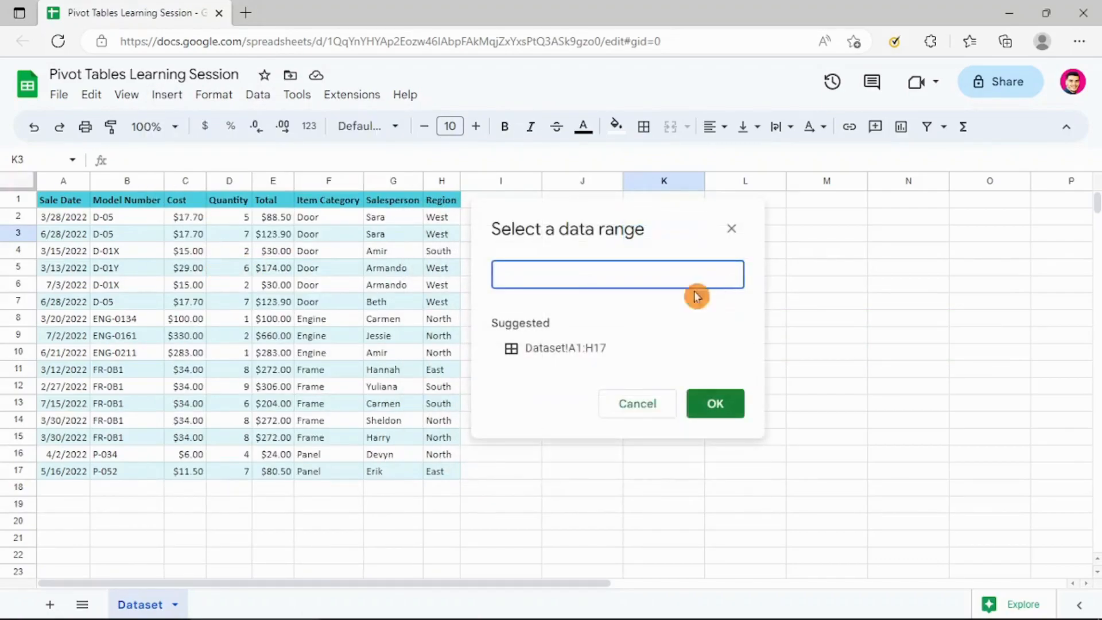
drag(55, 202, 458, 475)
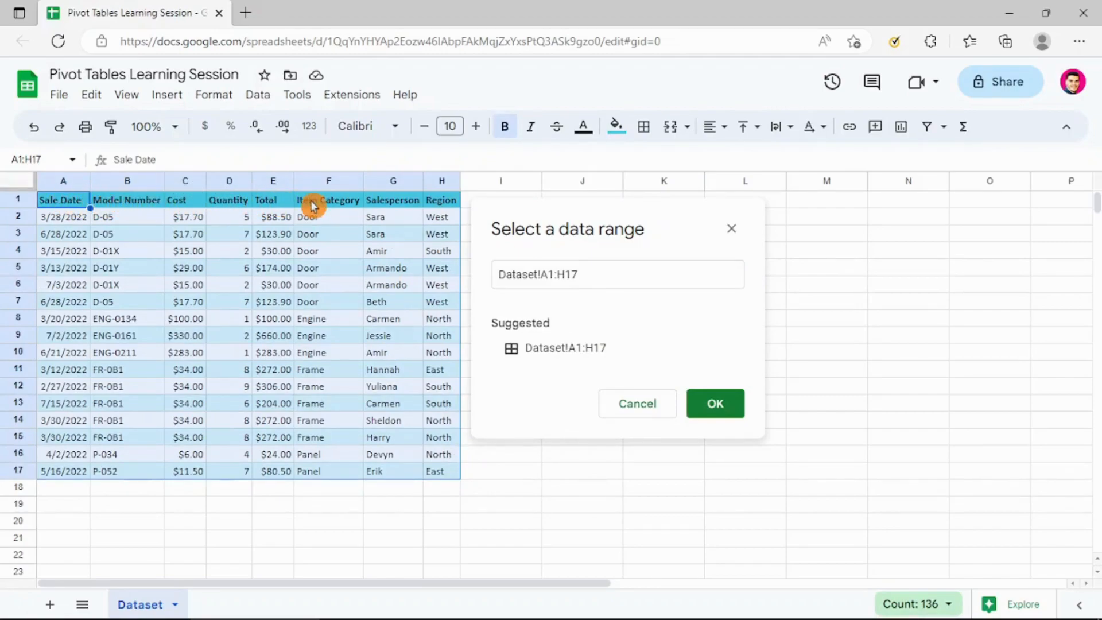
click(710, 405)
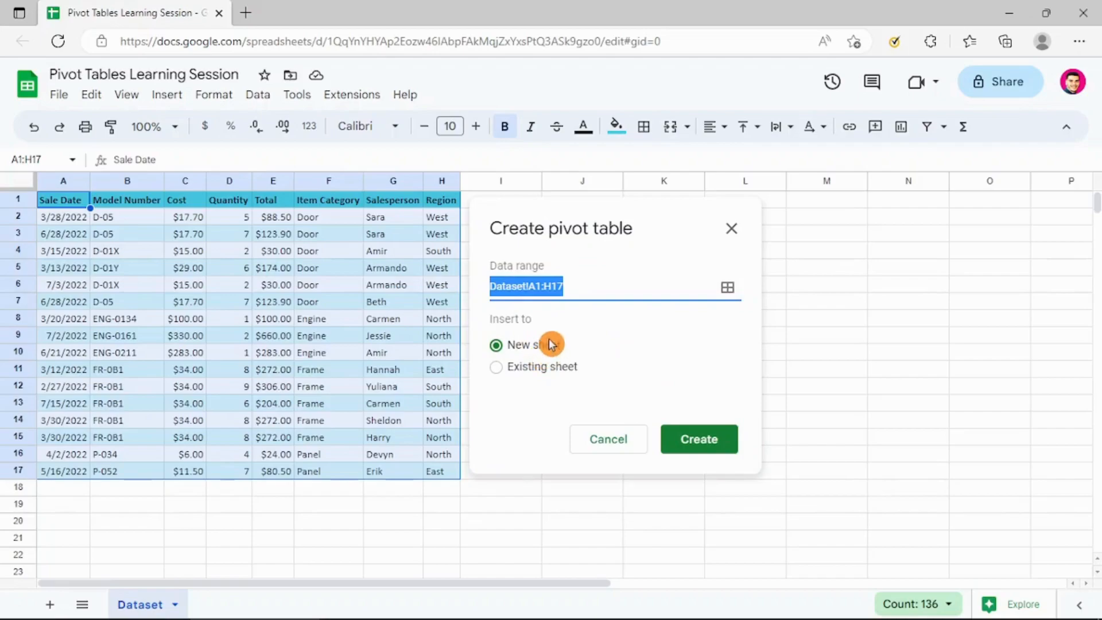
click(513, 347)
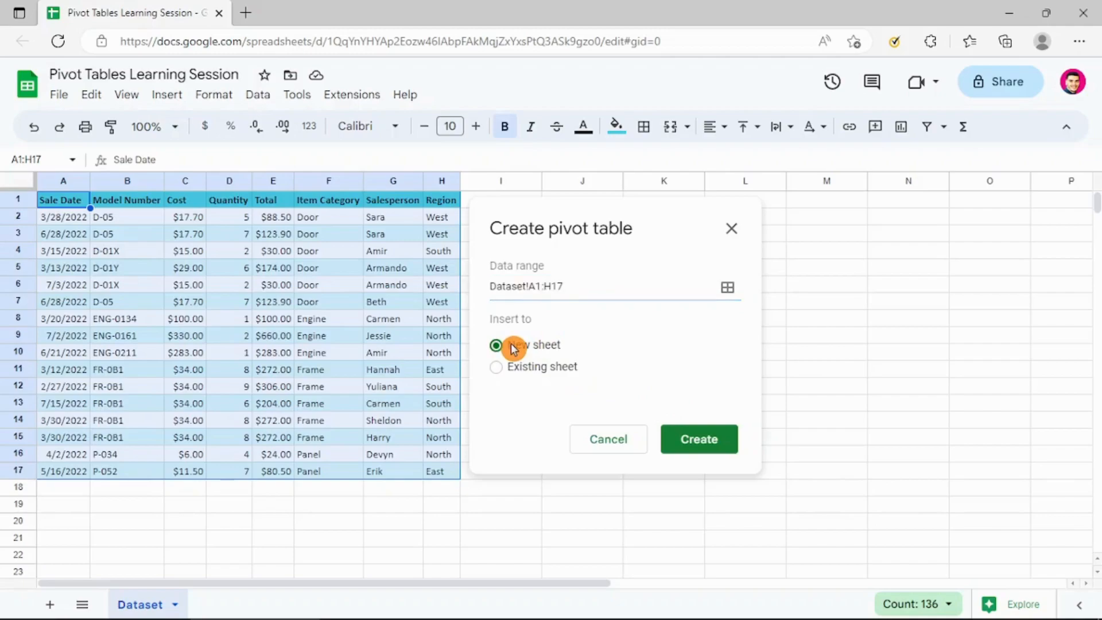
click(701, 440)
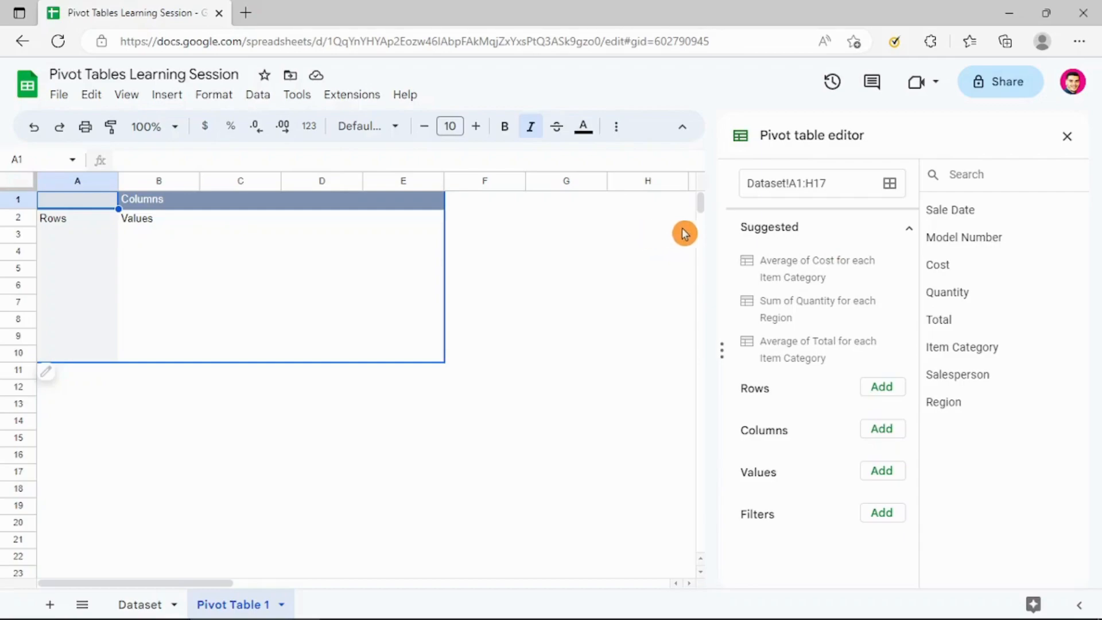
Step: Collapse the suggested pivot tables and add Item Category as the row field
click(909, 230)
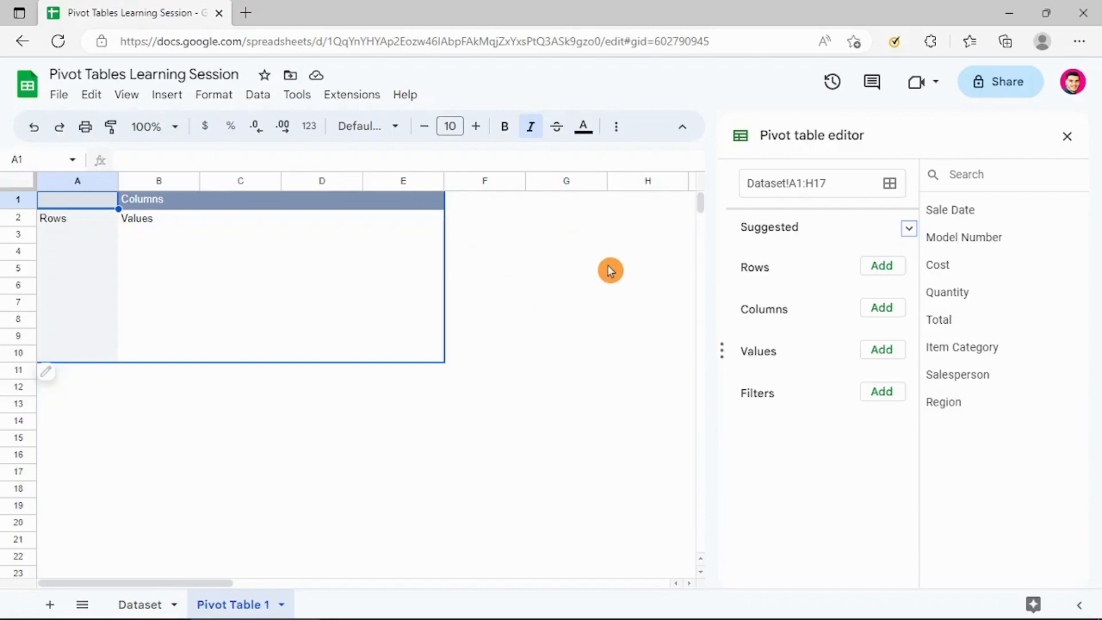
click(884, 266)
click(899, 420)
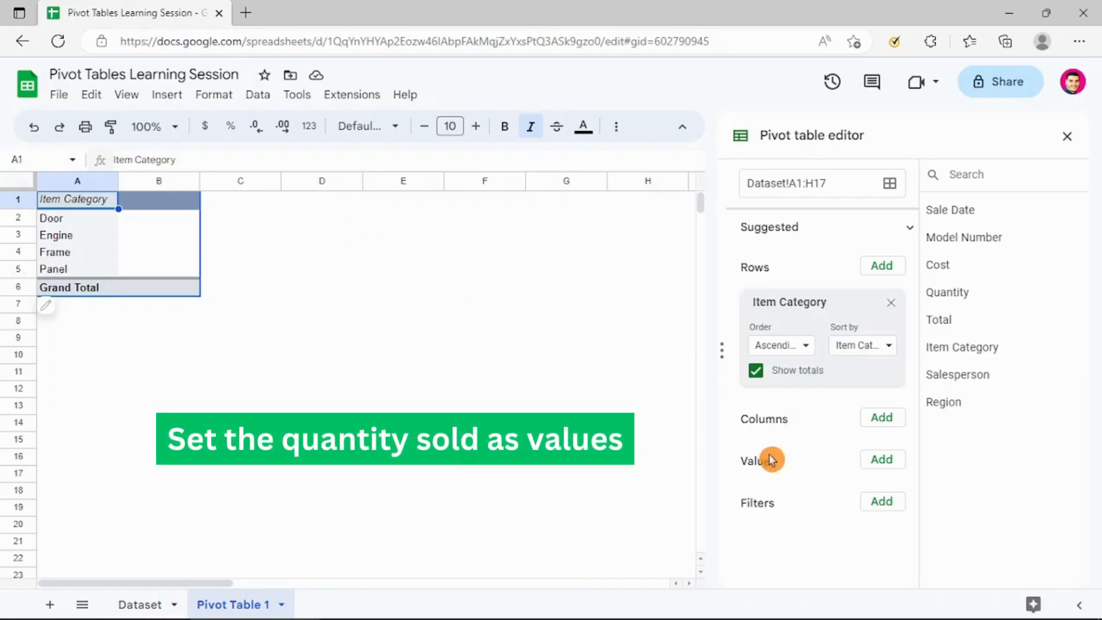
Step: Add Quantity as the pivot table's value field, summarized by SUM
click(882, 459)
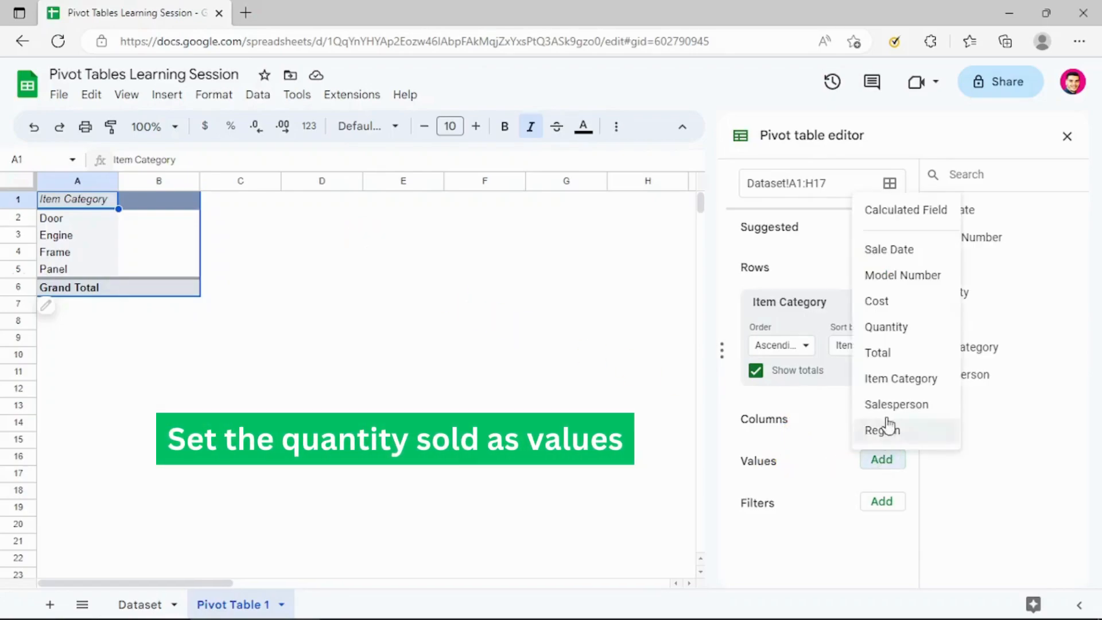
click(901, 331)
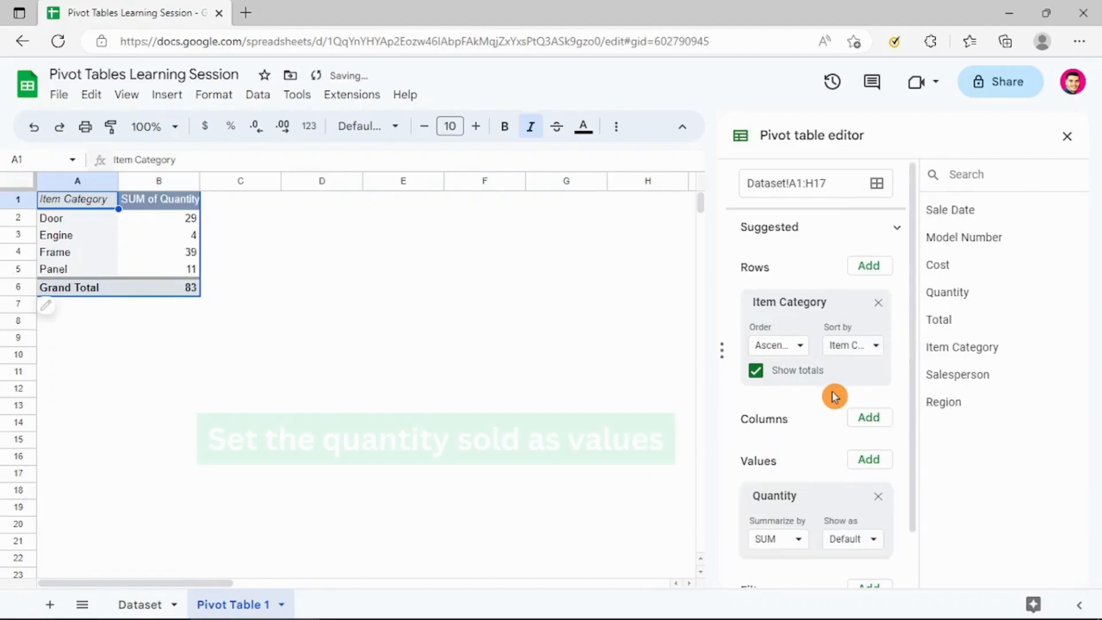
scroll(835, 396, down, 1)
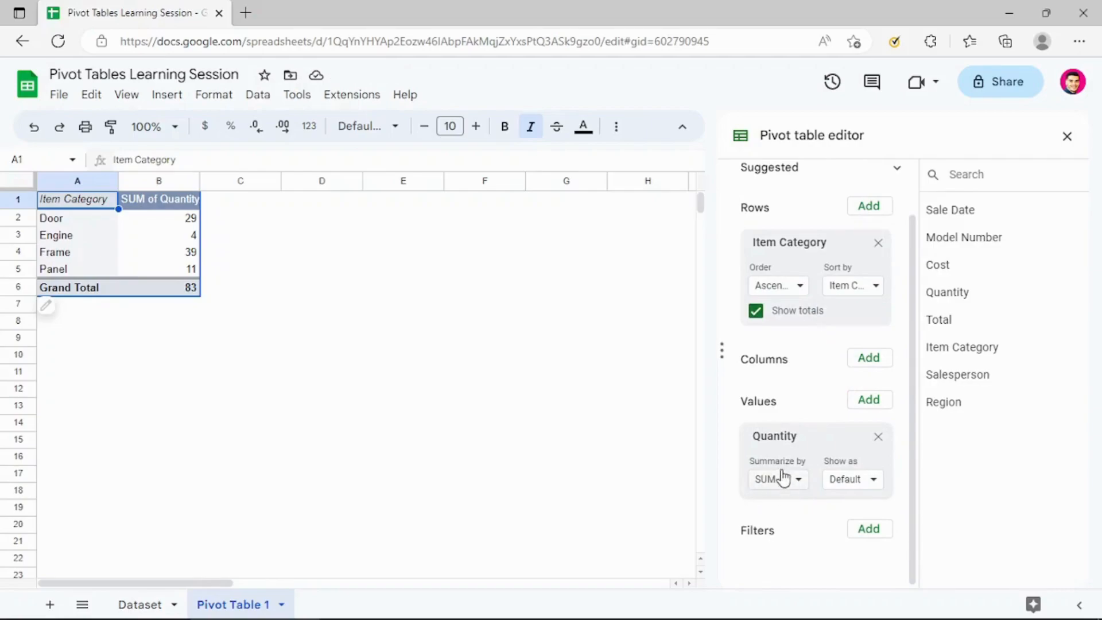
click(606, 400)
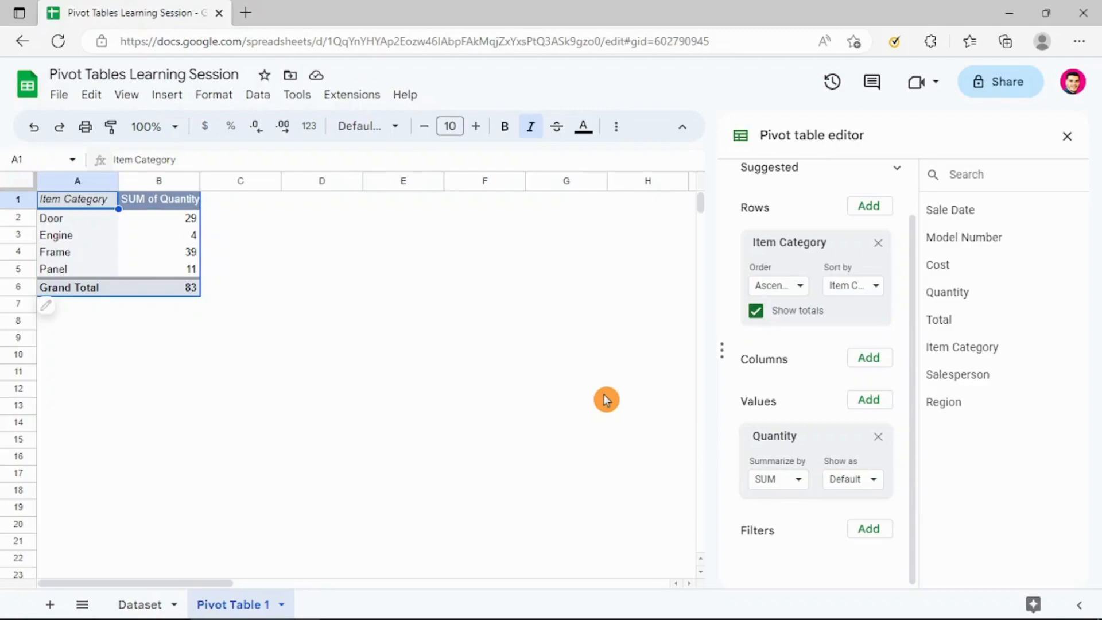
click(795, 480)
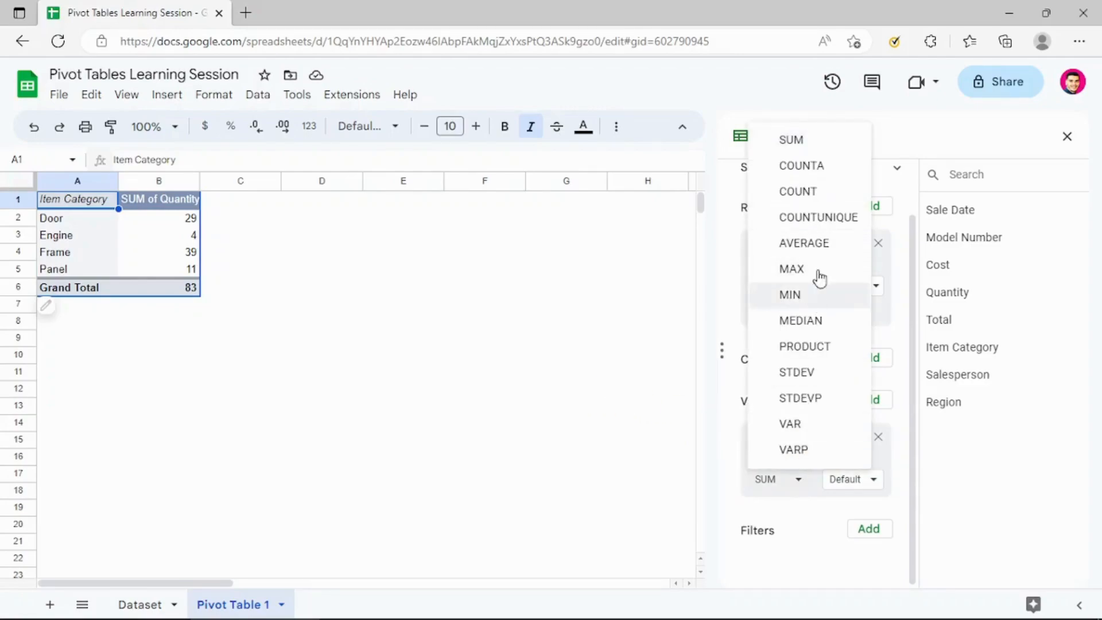
click(794, 140)
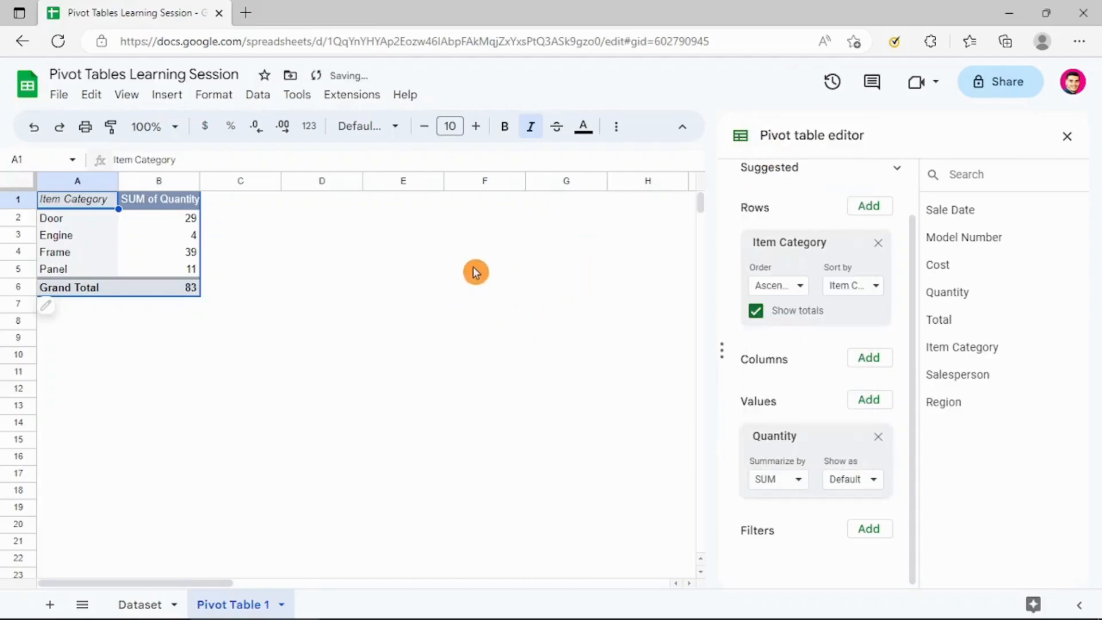
click(322, 255)
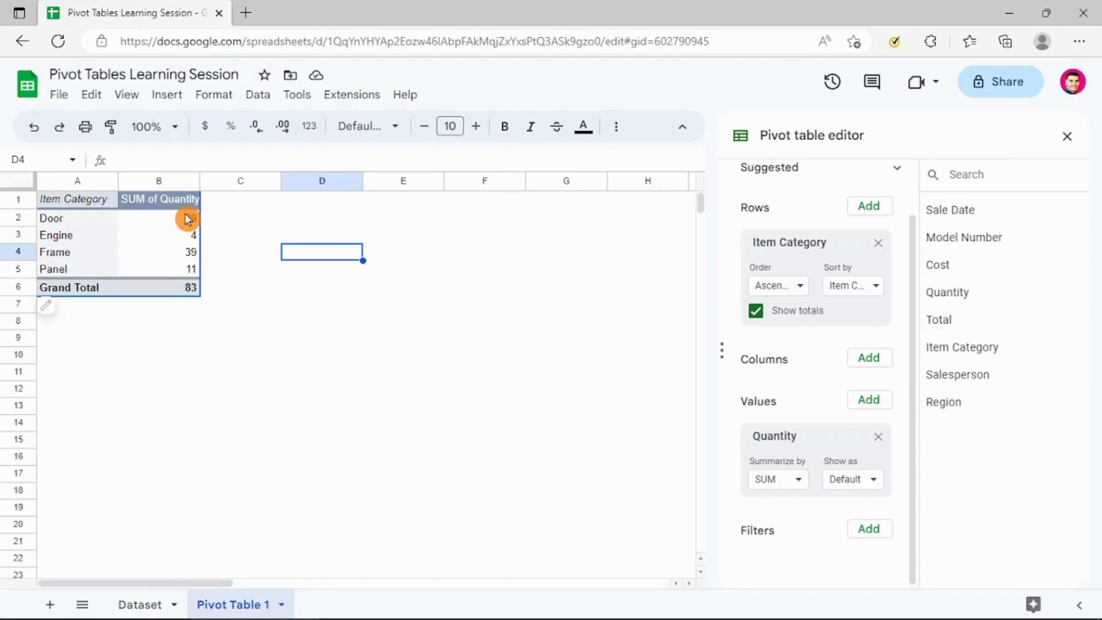
click(436, 237)
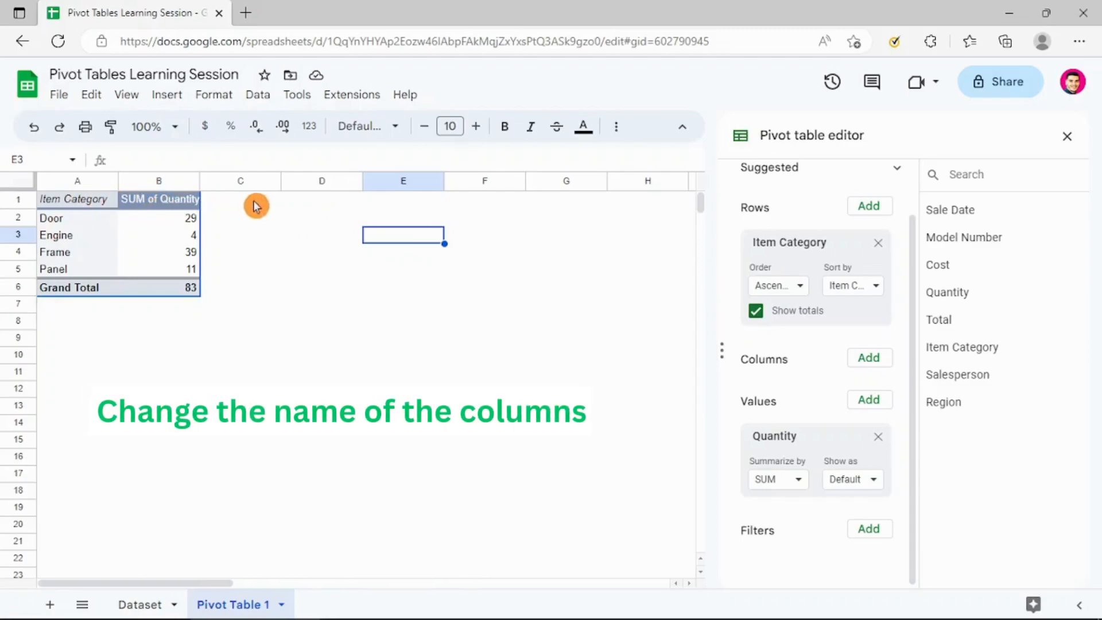
Step: Rename the pivot table headers in A1 and B1 to "Categories" and "Quantity Sold"
click(76, 201)
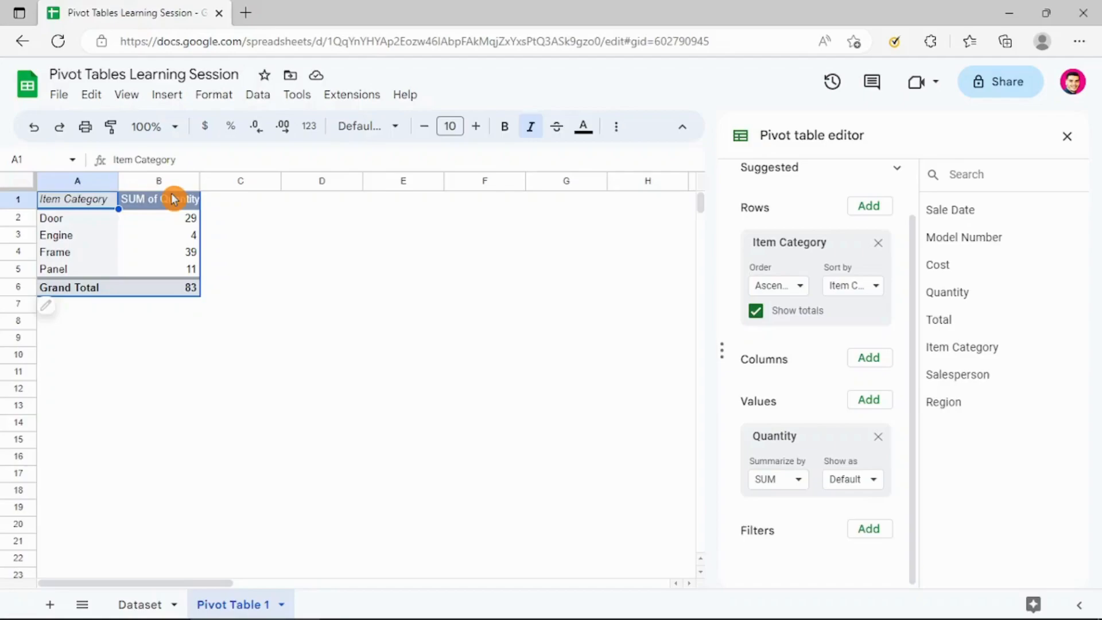
text(Categories)
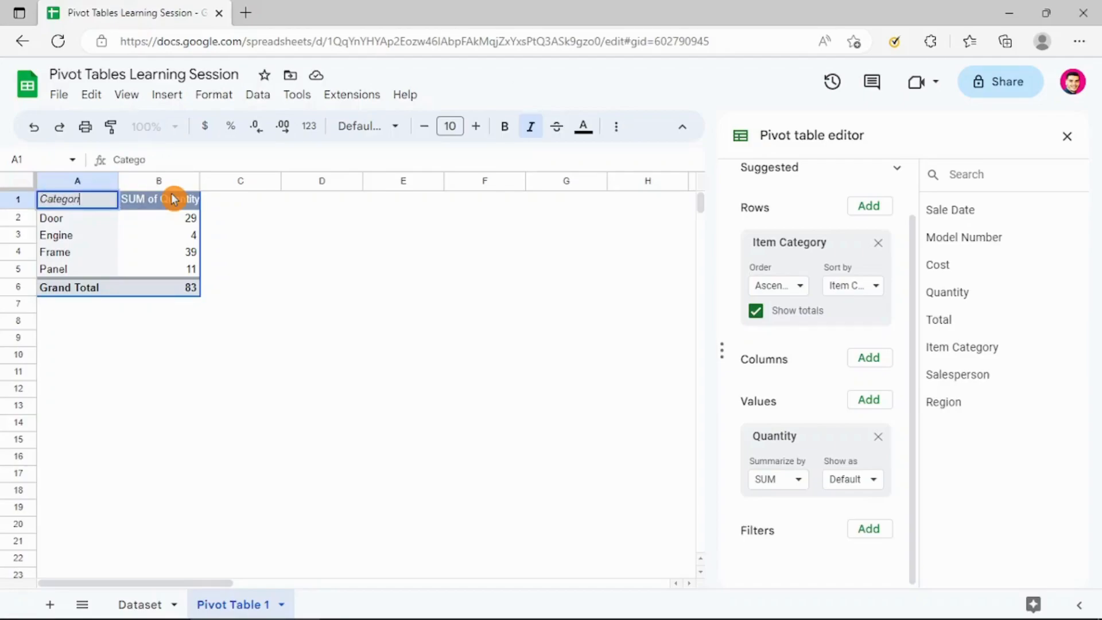
click(209, 201)
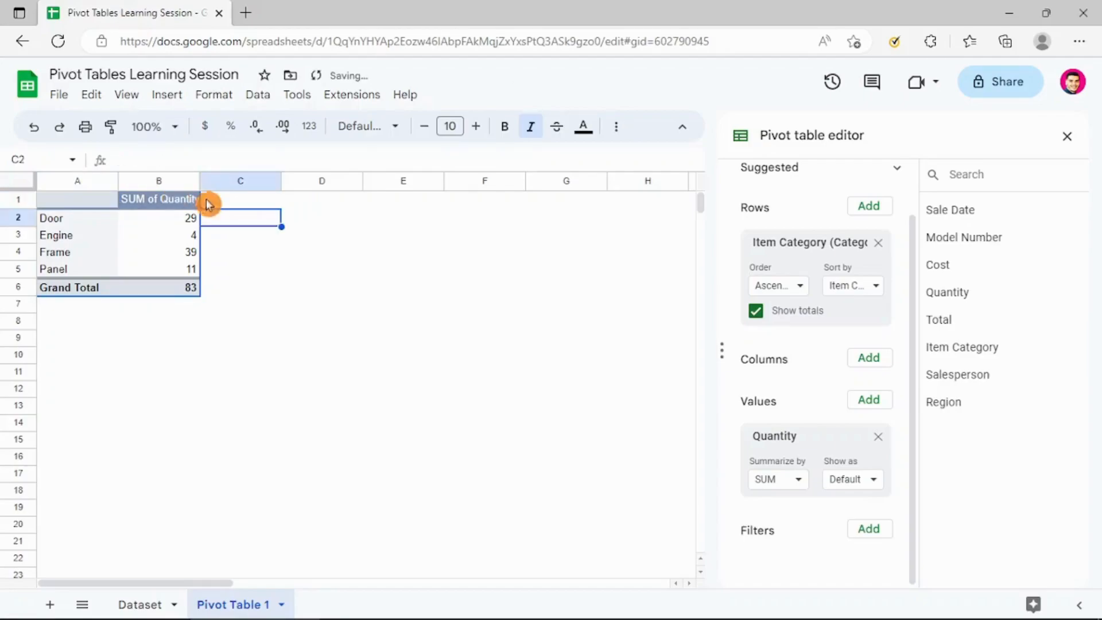
click(167, 199)
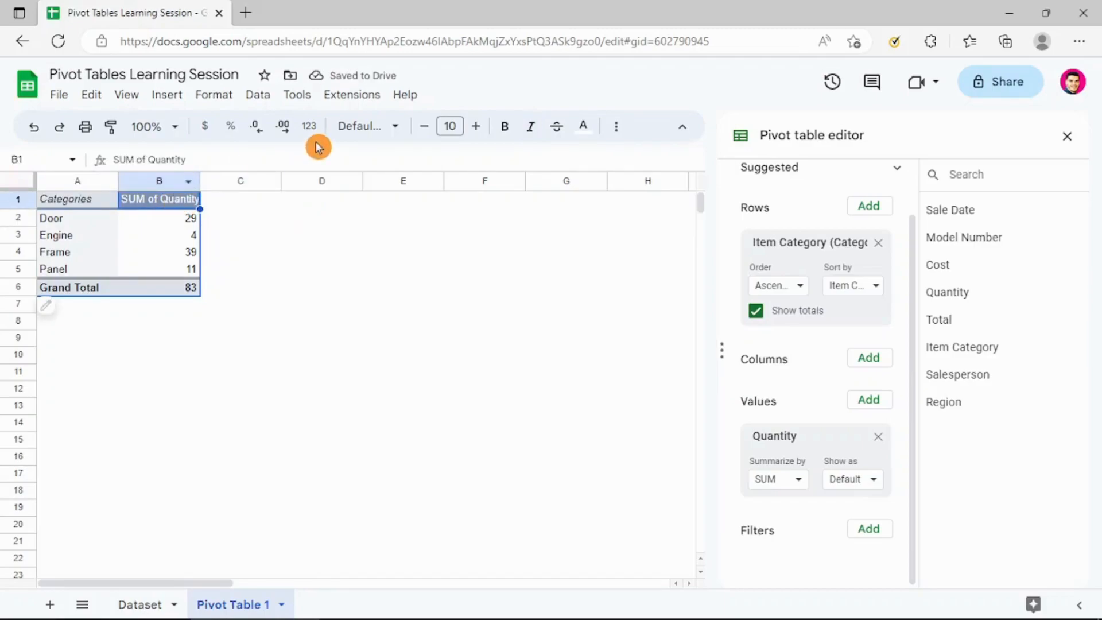
text(Quantity Sold)
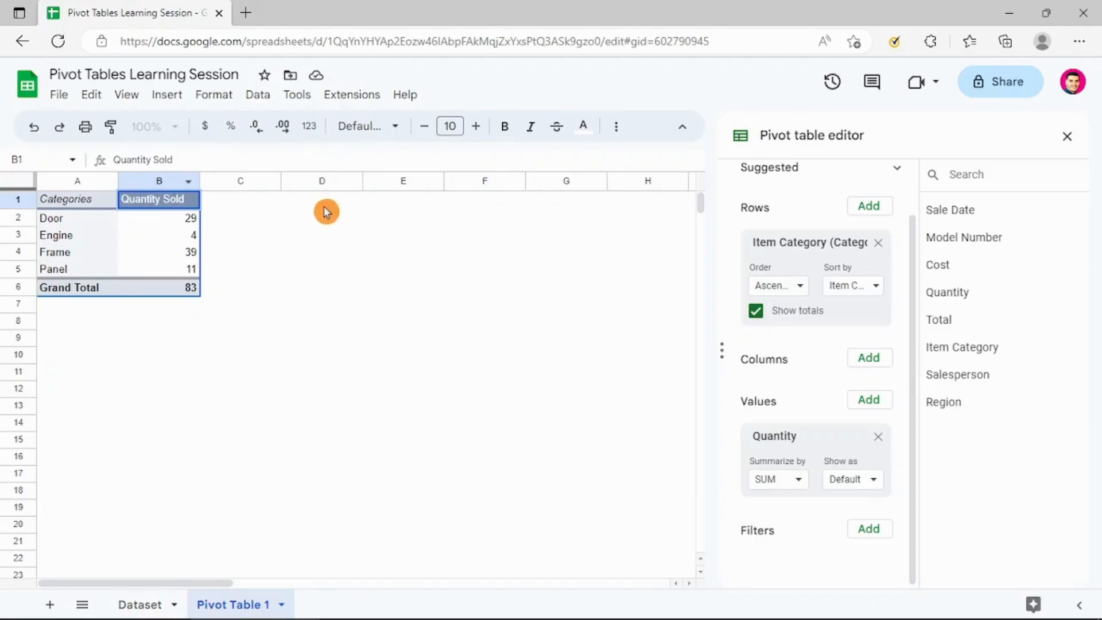
click(416, 237)
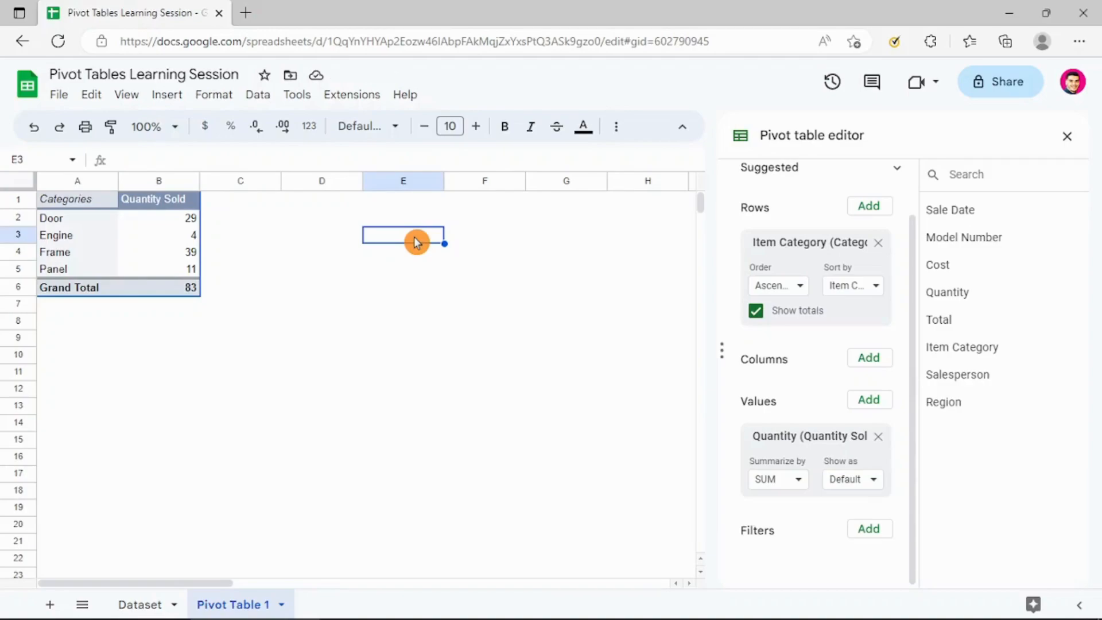
Step: Hide the grand total of the Item Category rows and show it again
click(755, 313)
click(284, 302)
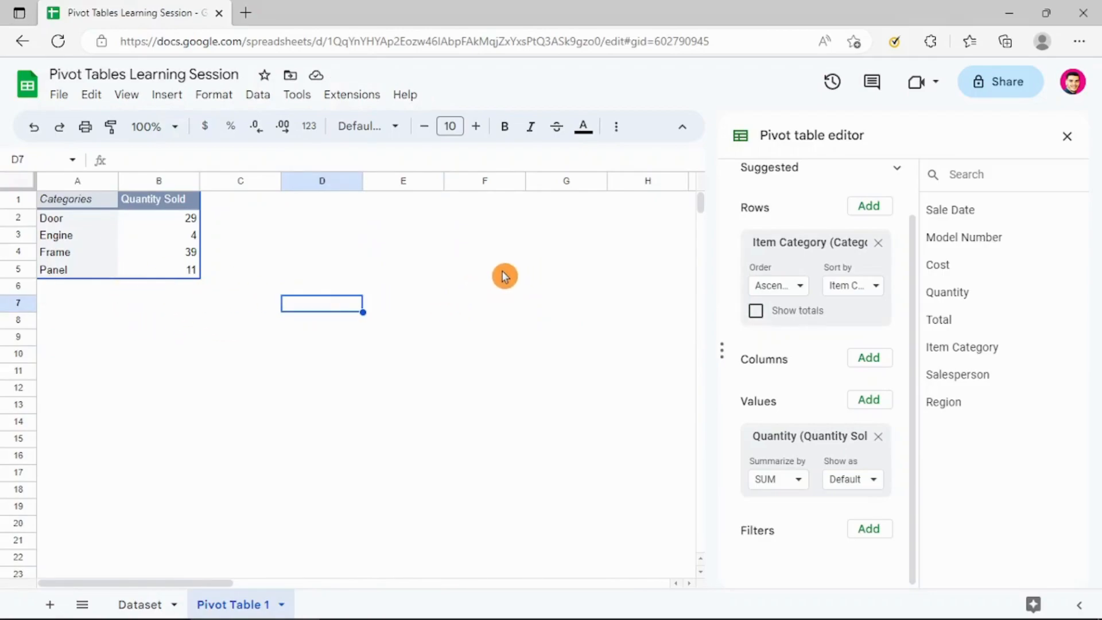
click(756, 310)
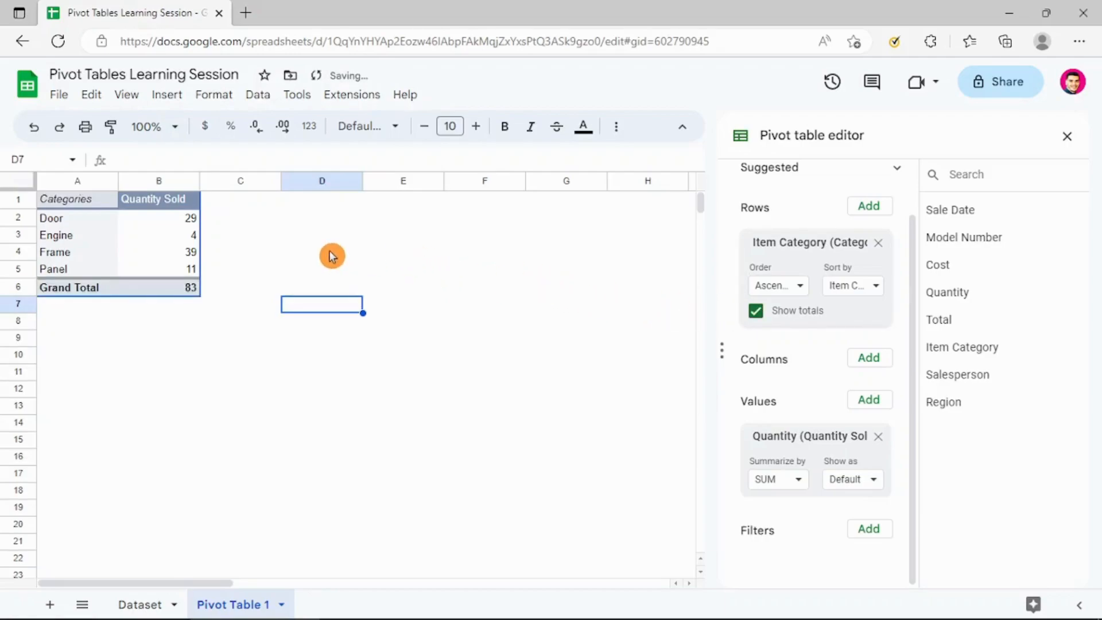
click(386, 257)
click(356, 253)
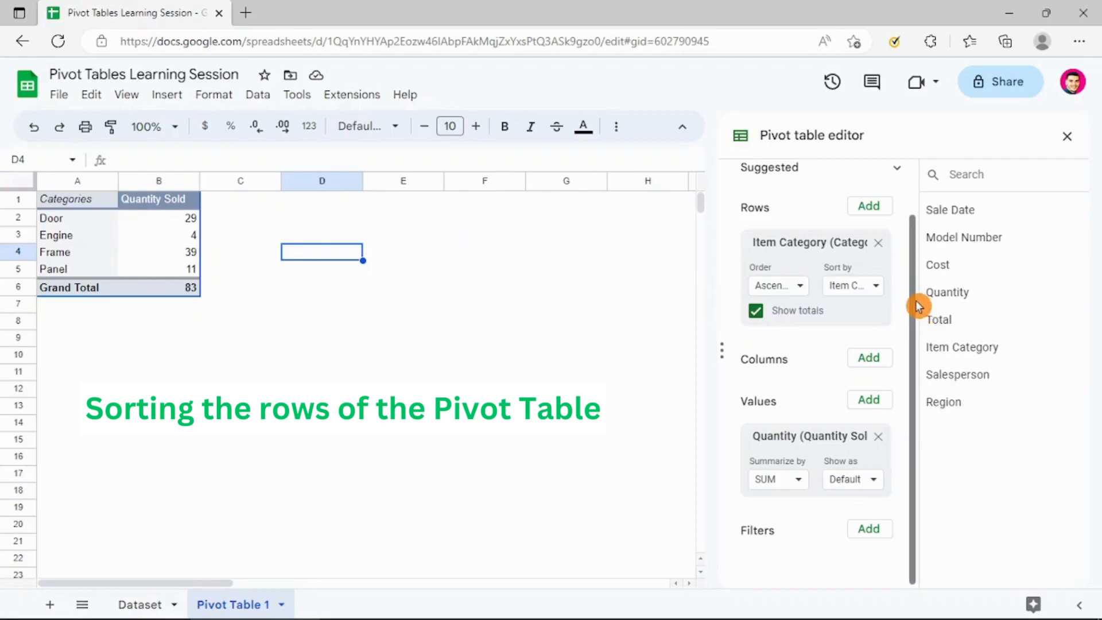
Step: Sort the Item Category rows by Quantity Sold in descending order
scroll(926, 261, up, 1)
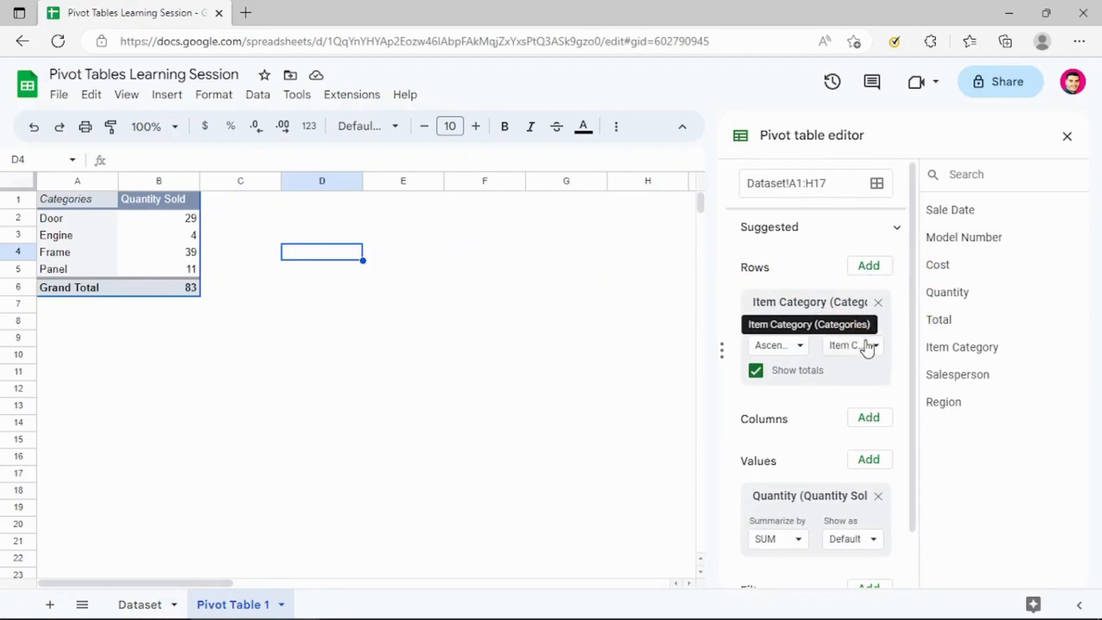
click(869, 346)
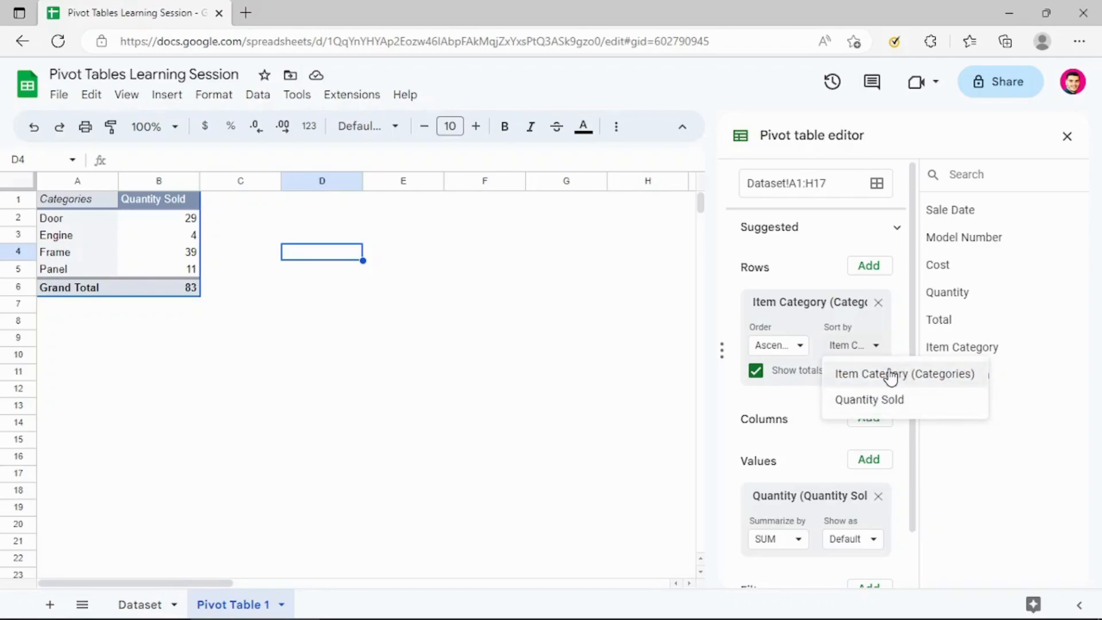
click(867, 401)
click(798, 347)
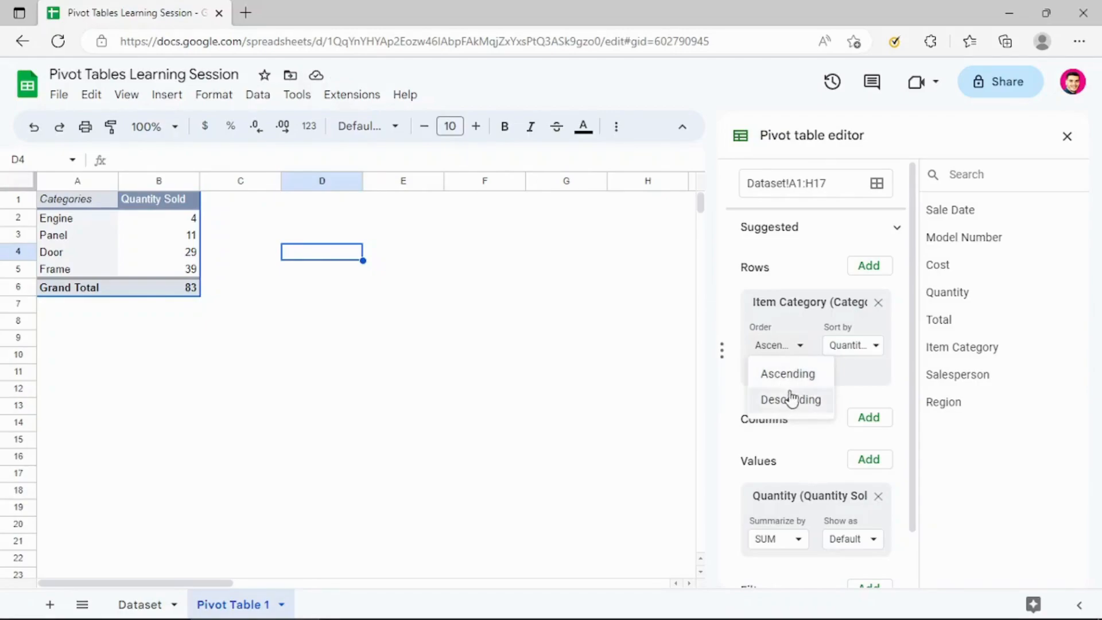
click(792, 399)
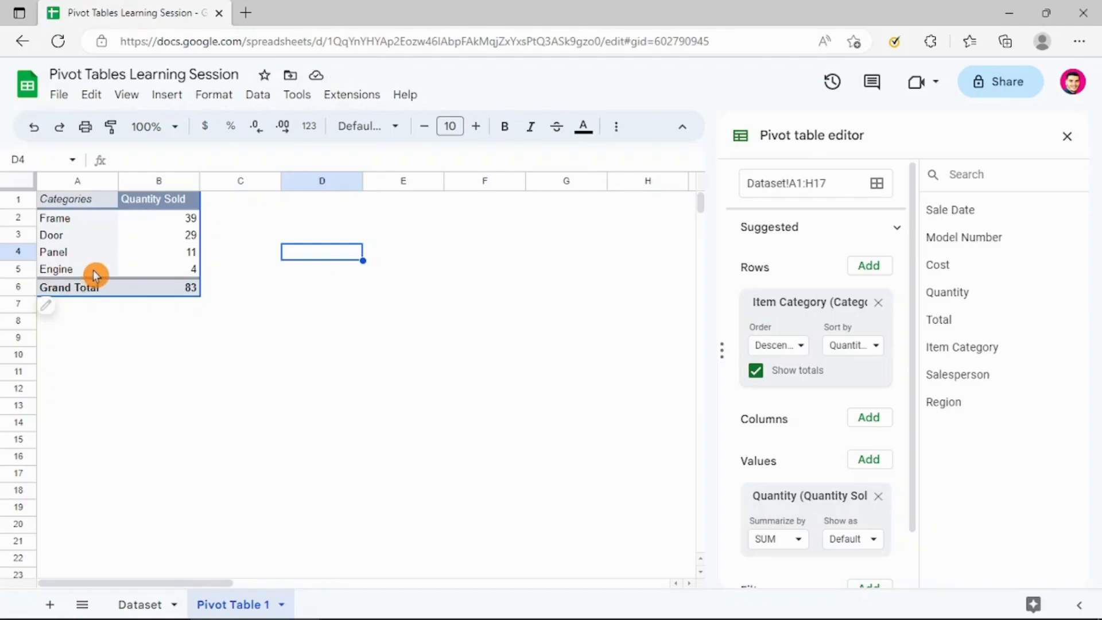
click(521, 251)
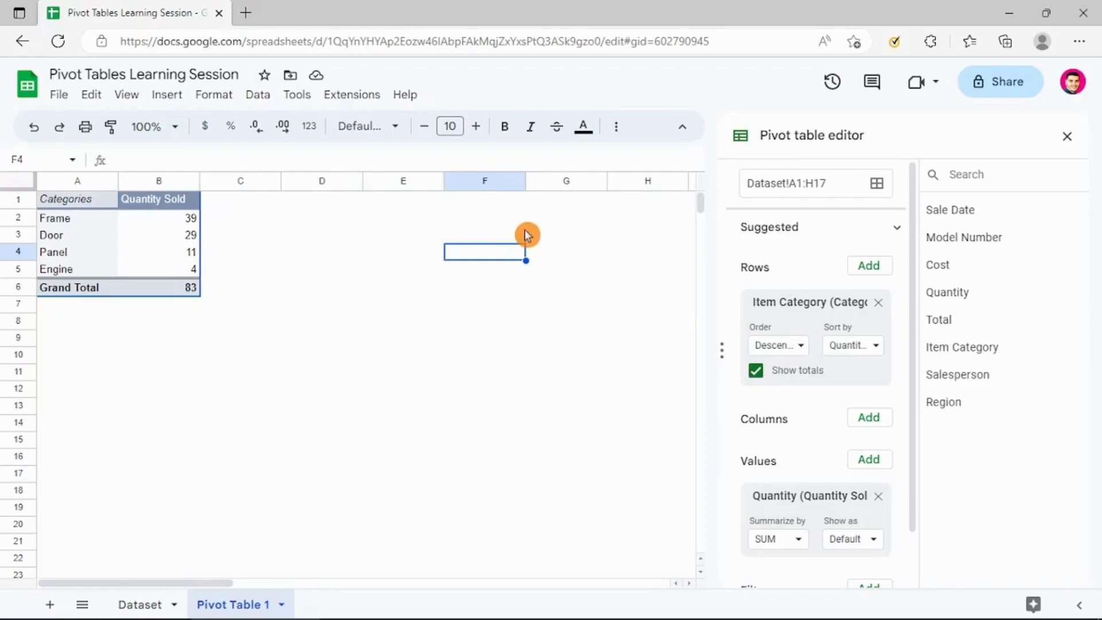
Step: Add Sale Date as a filter field of the pivot table
drag(915, 206, 921, 332)
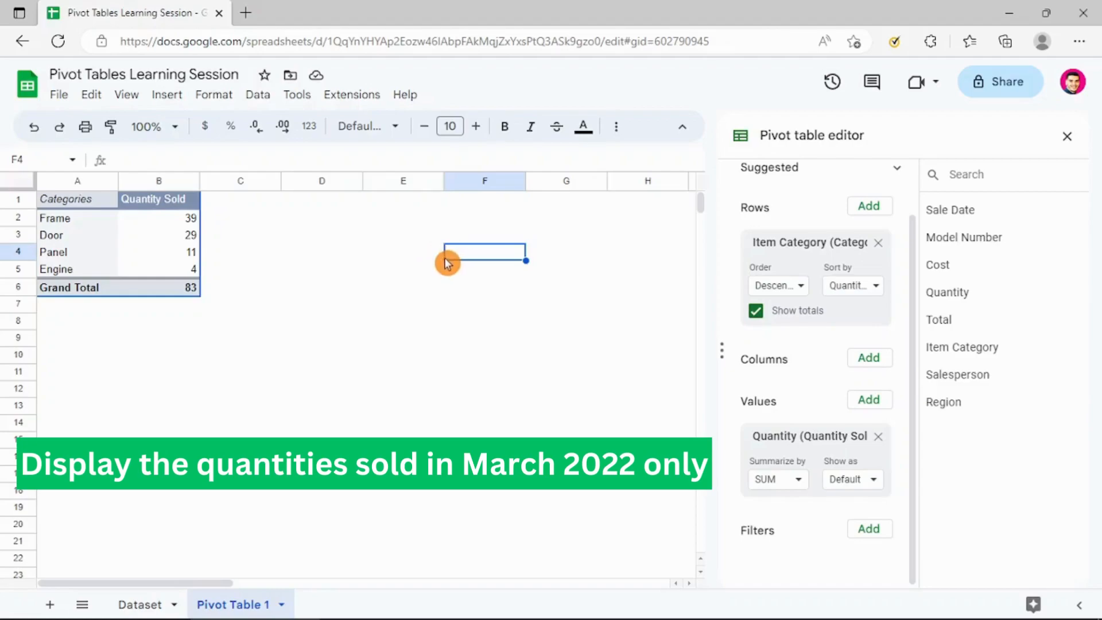
click(868, 531)
click(880, 323)
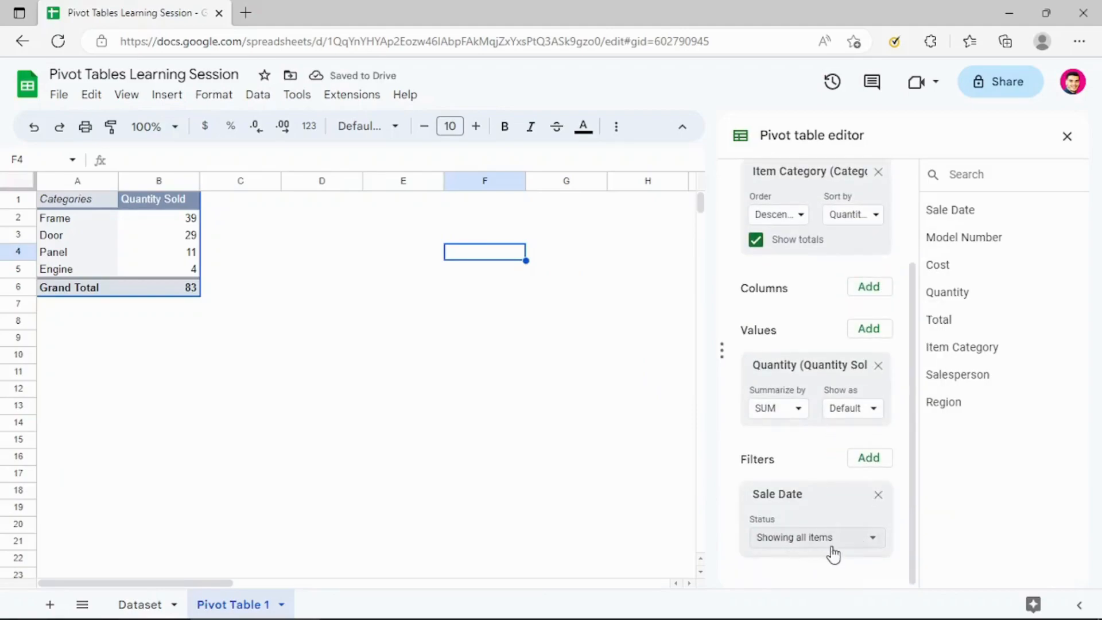
Step: Filter Sale Date by the condition "Is between" 03/01/2022 and 03/31/2022
click(864, 542)
click(781, 338)
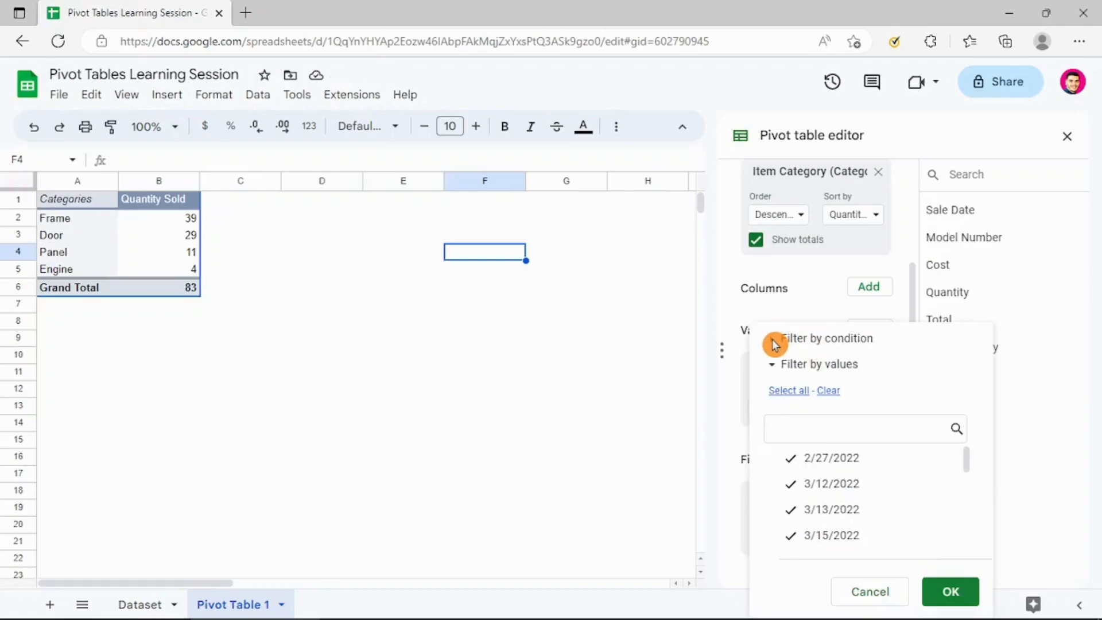
click(774, 343)
scroll(827, 305, down, 1)
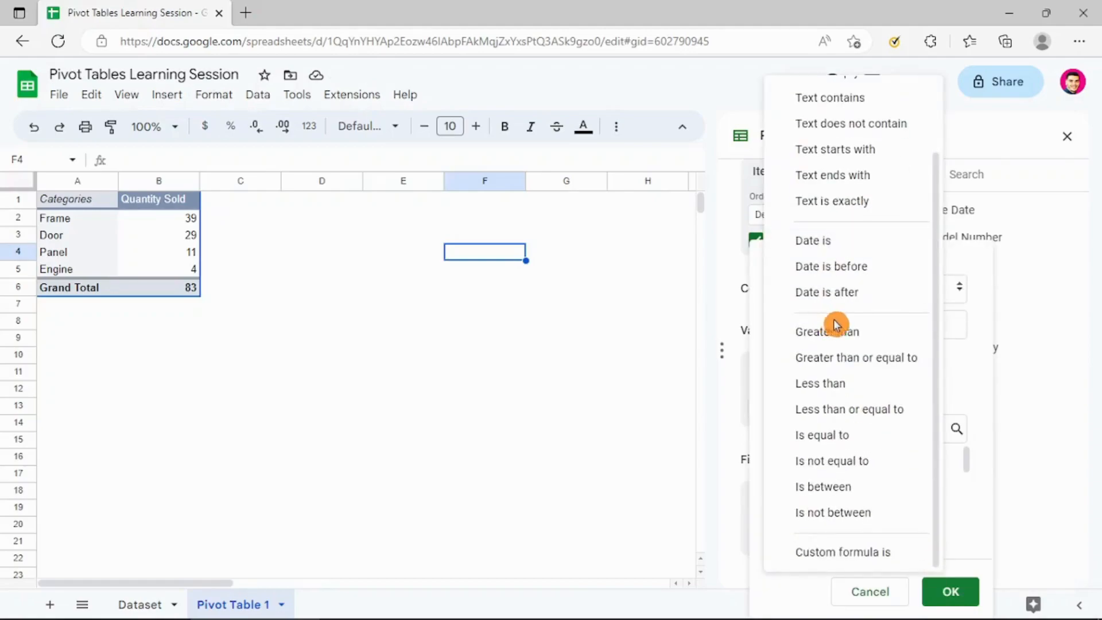
click(832, 486)
click(818, 257)
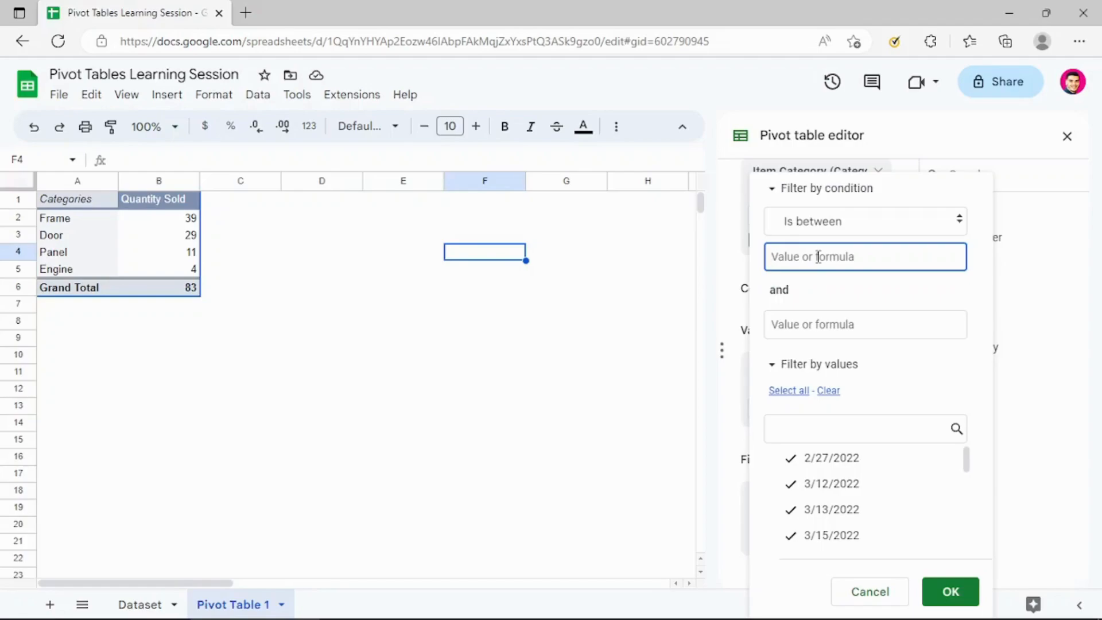
text(03/01/2022)
key(Tab)
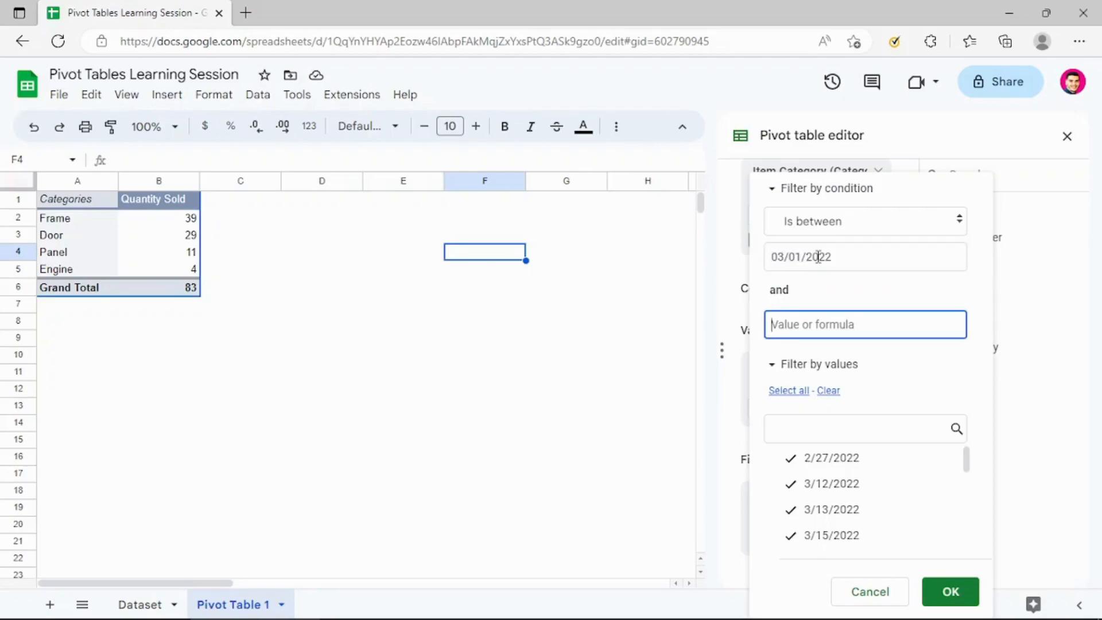
text(03/31/2022)
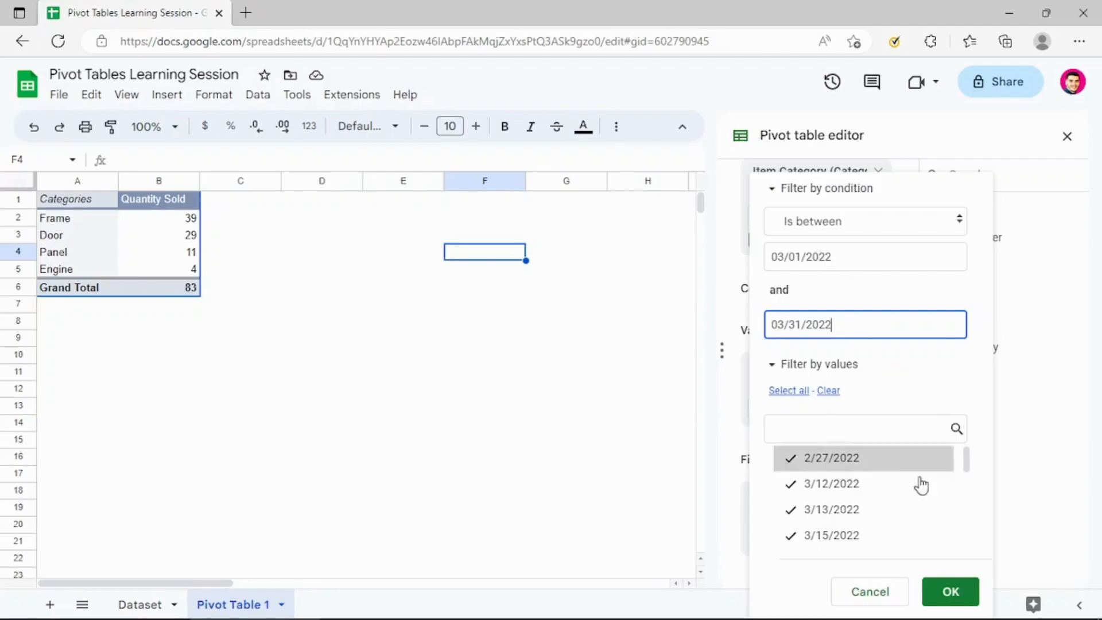
click(950, 592)
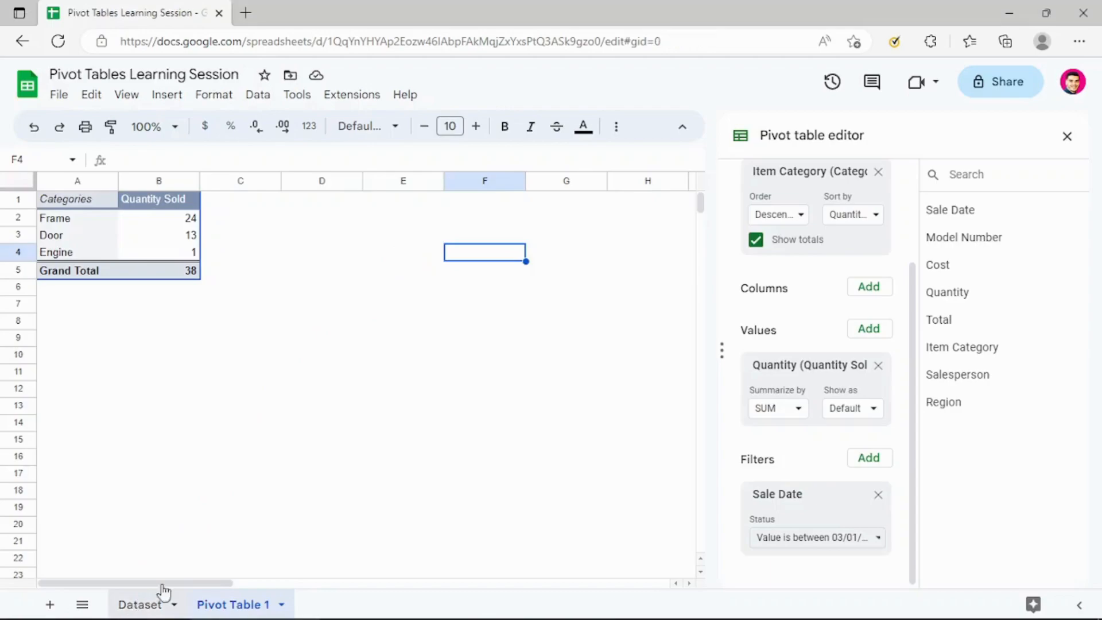
Step: Create another pivot table on a new sheet from the range A1:H17 of the Dataset sheet
click(140, 605)
click(729, 287)
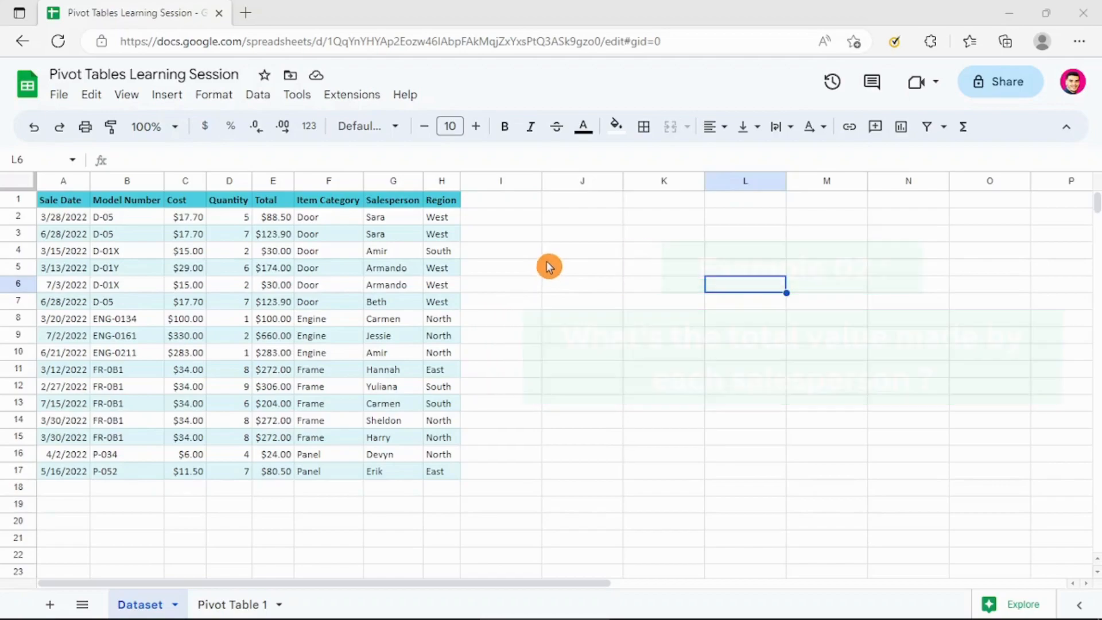
click(167, 95)
click(209, 262)
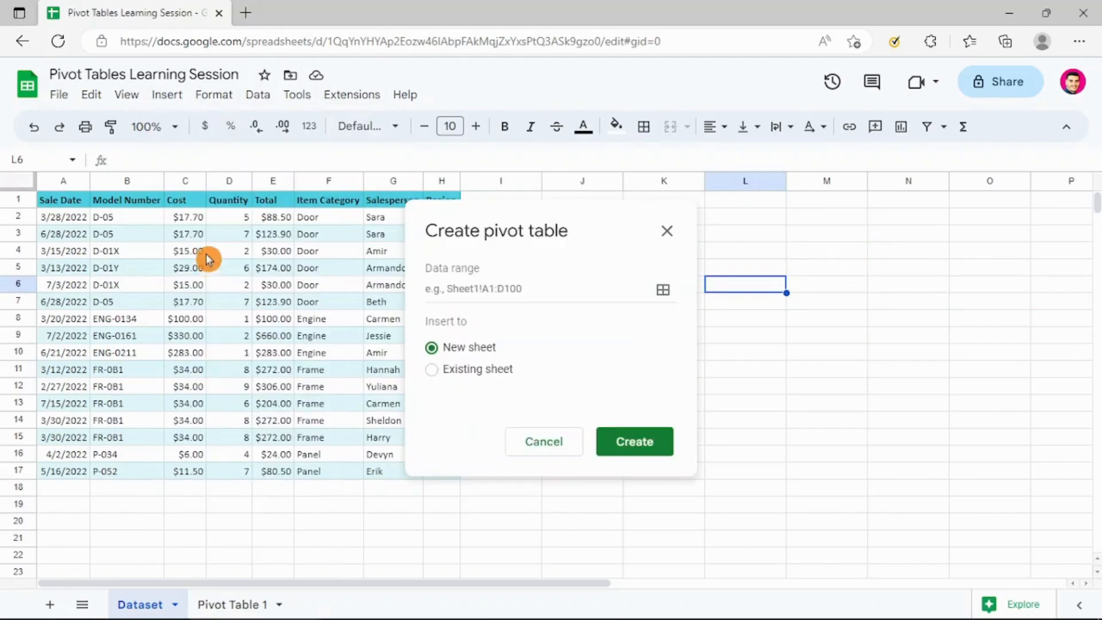
click(663, 290)
drag(49, 199, 127, 200)
drag(409, 300, 445, 471)
click(649, 405)
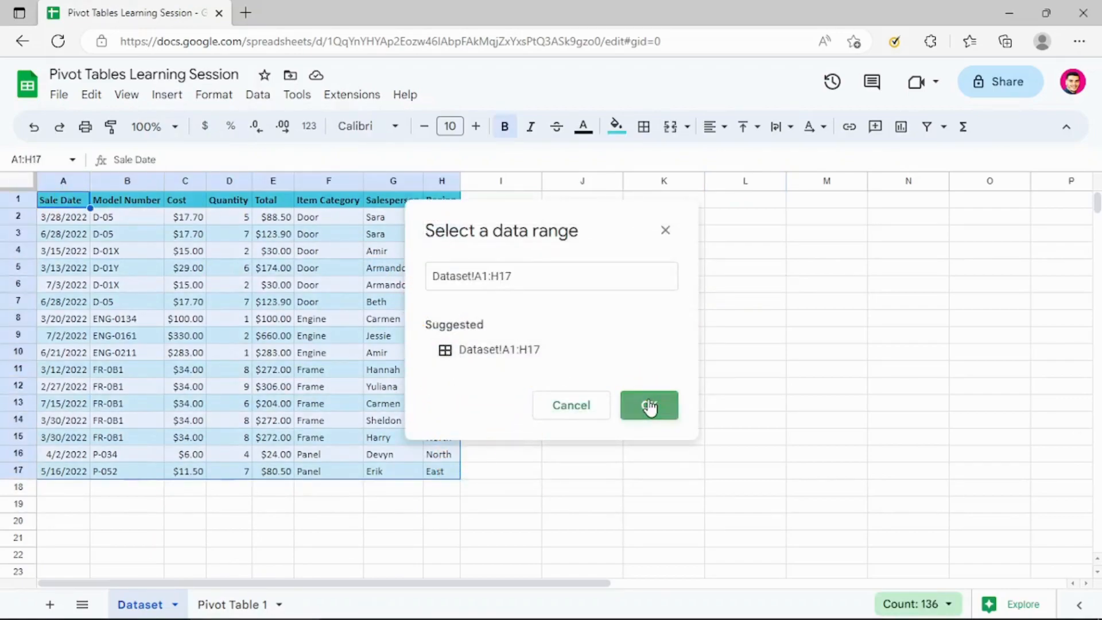
click(631, 441)
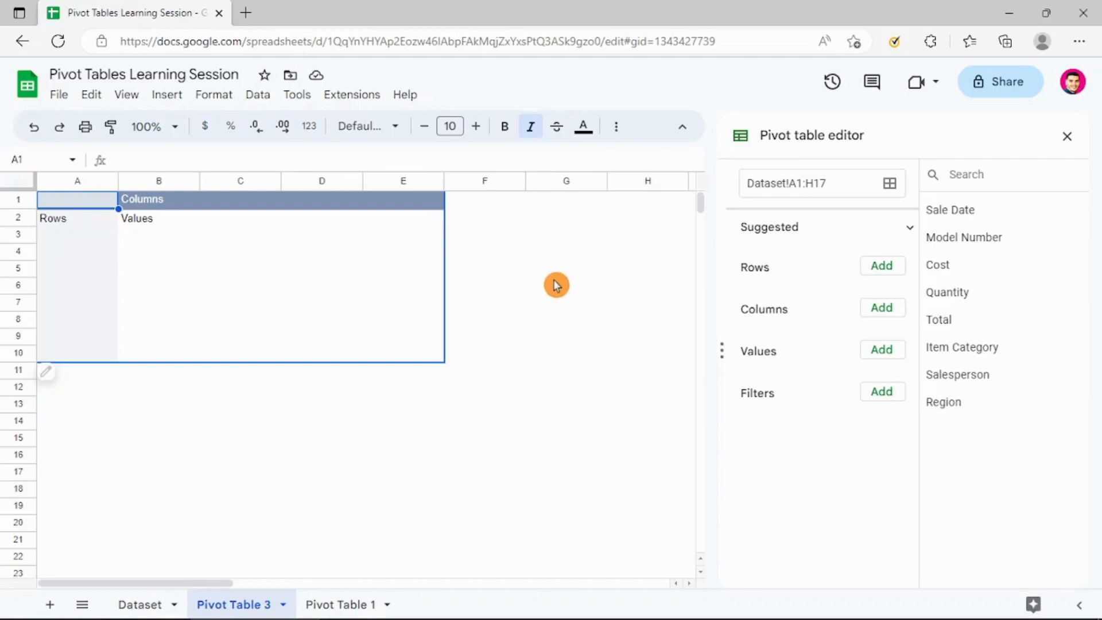
Step: Add Salesperson as the new pivot table's rows and Total as its value field, summarized by SUM
click(882, 268)
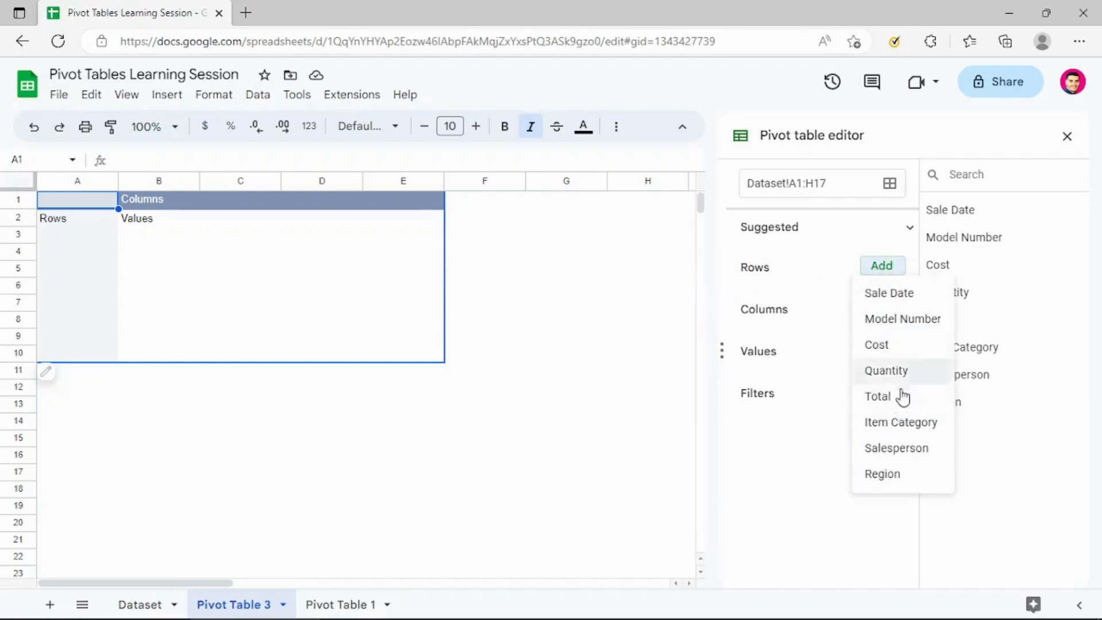
click(901, 449)
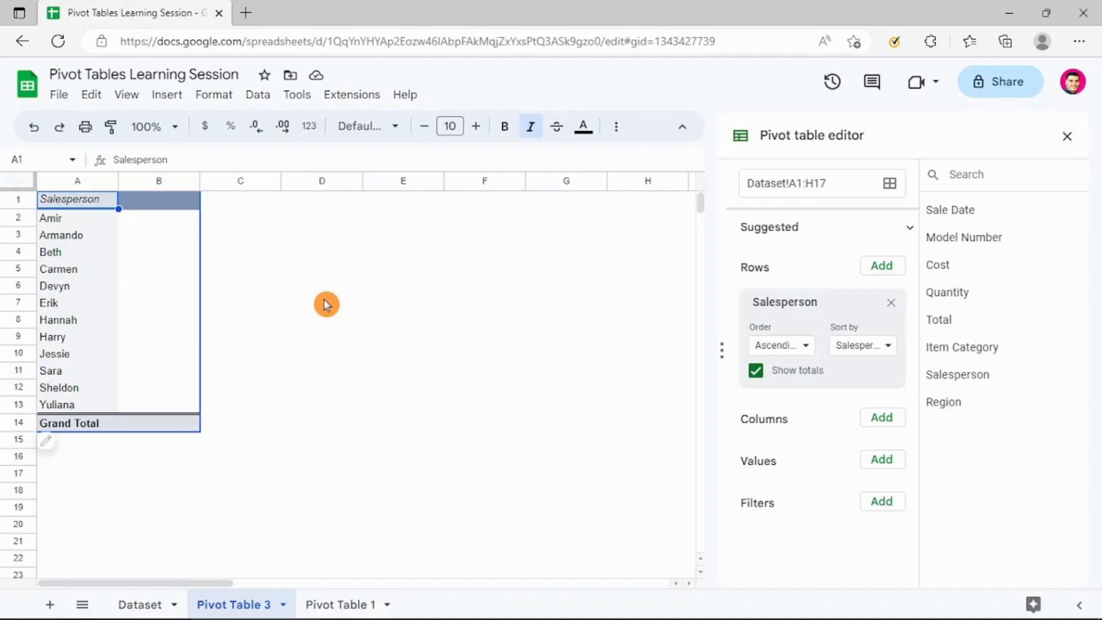
click(883, 463)
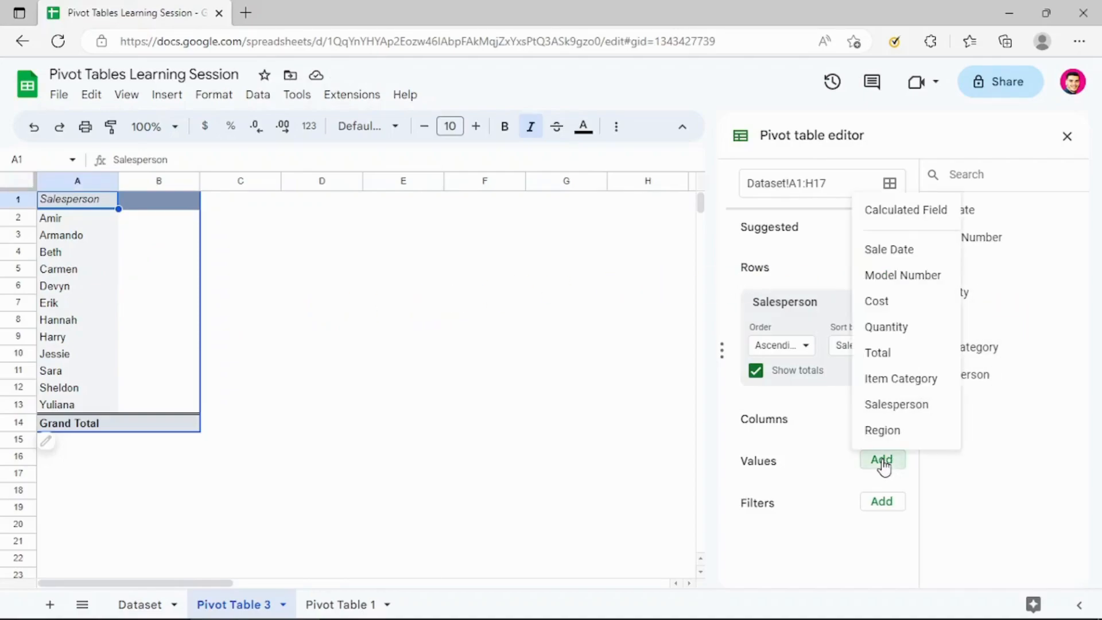
click(889, 358)
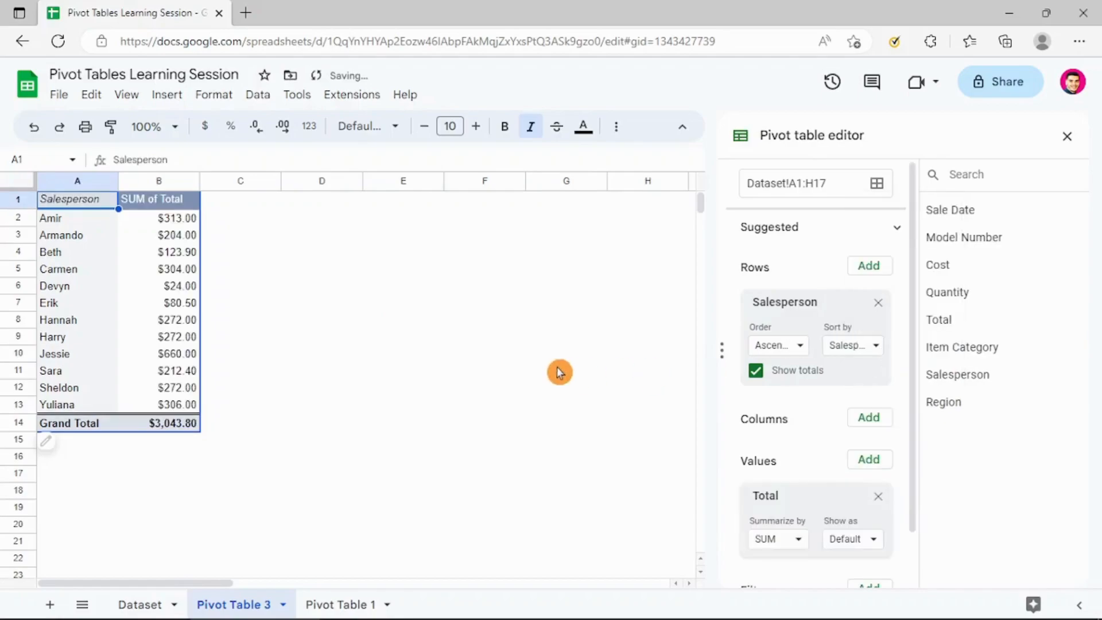
scroll(806, 466, down, 1)
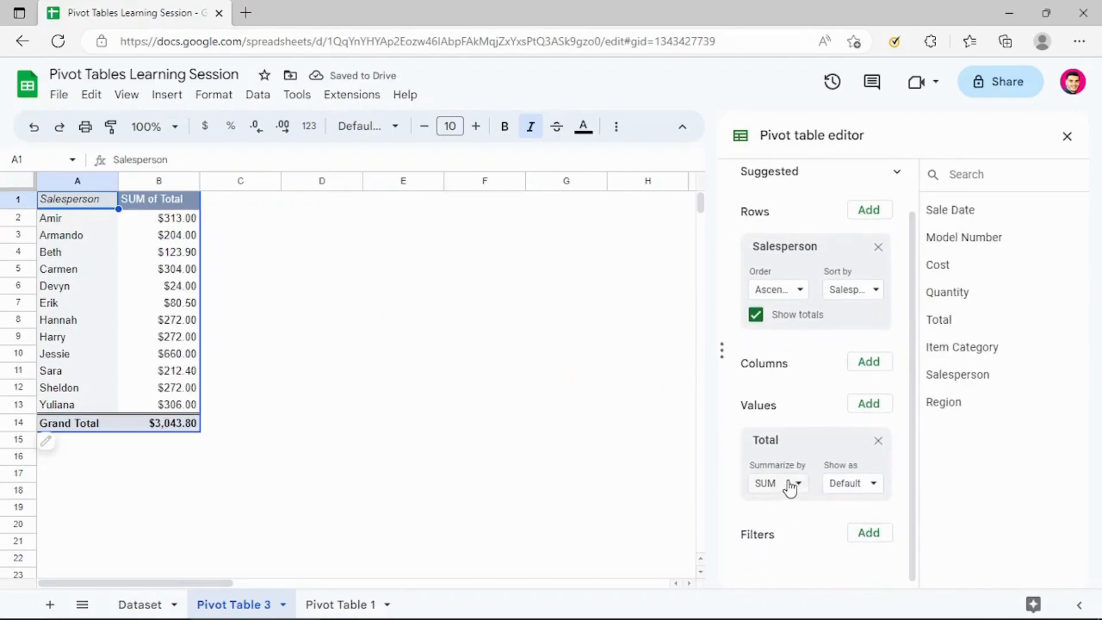
drag(913, 416, 492, 364)
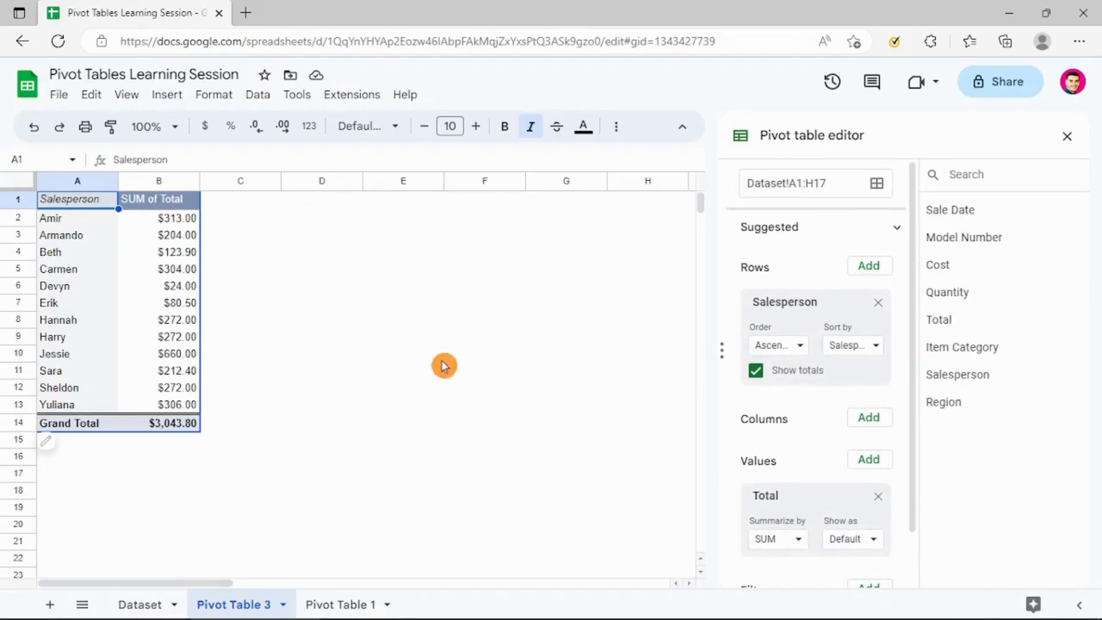
click(354, 274)
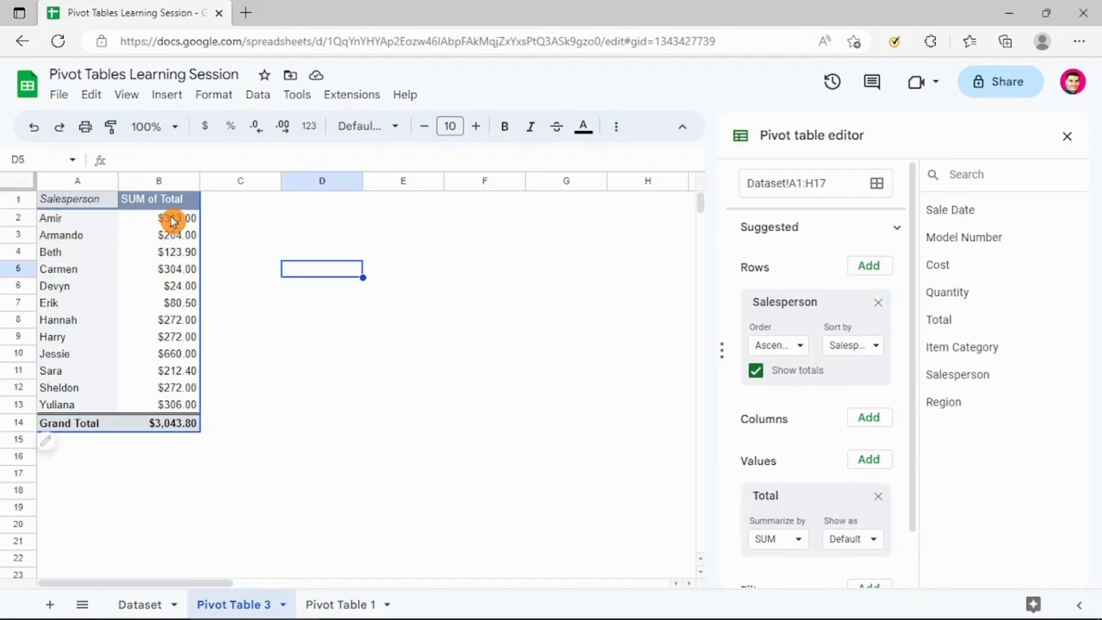
click(295, 233)
click(437, 240)
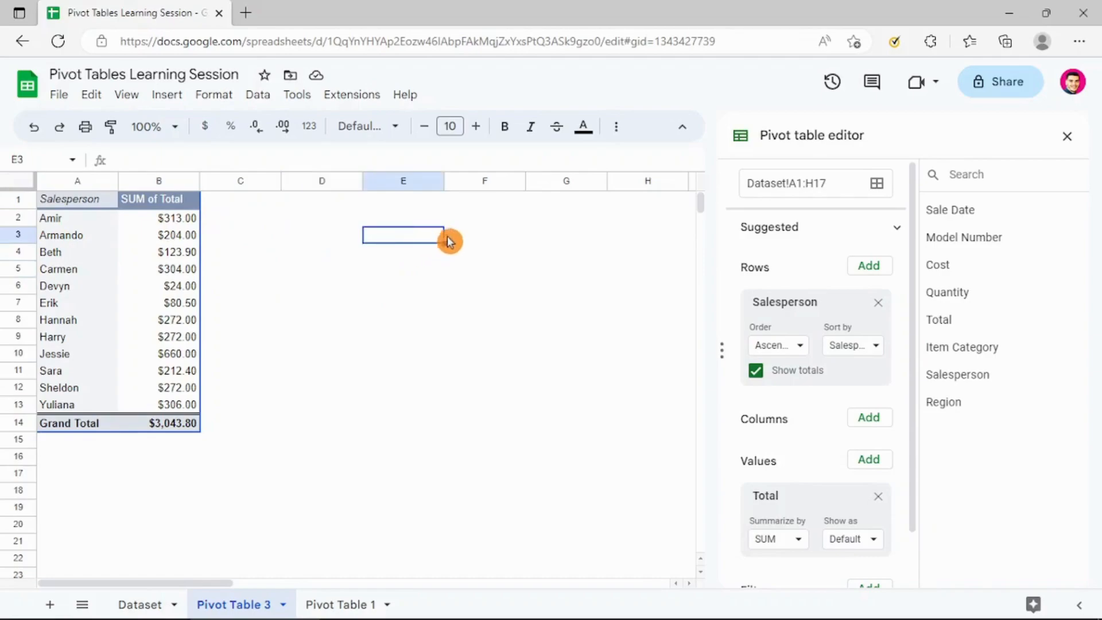
click(466, 233)
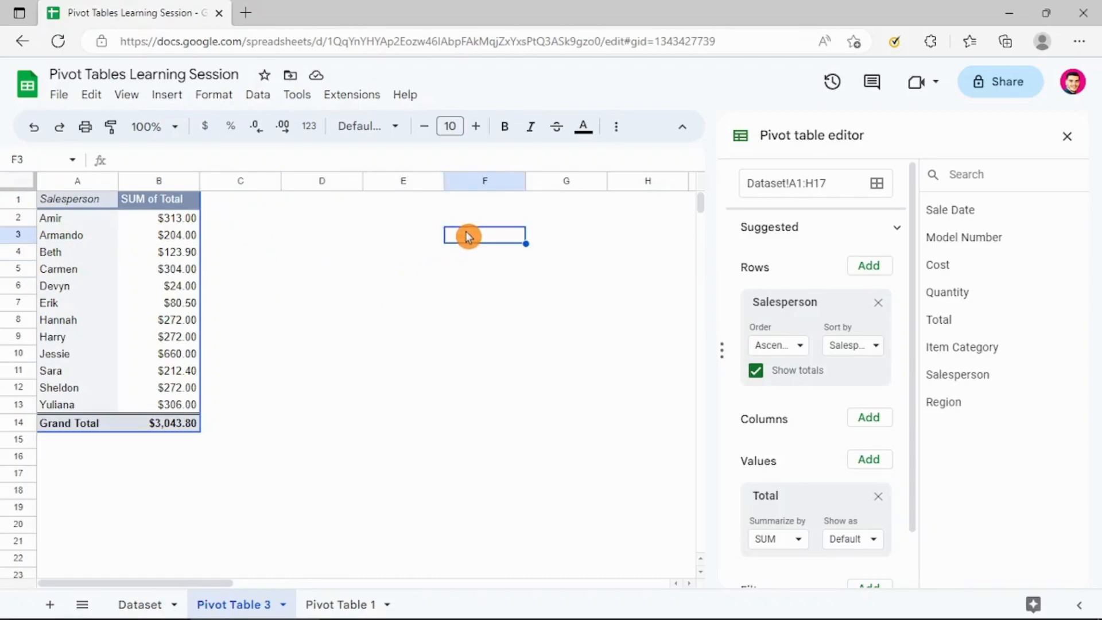
Step: Rename the pivot table's value header in B1 to "Total"
click(190, 199)
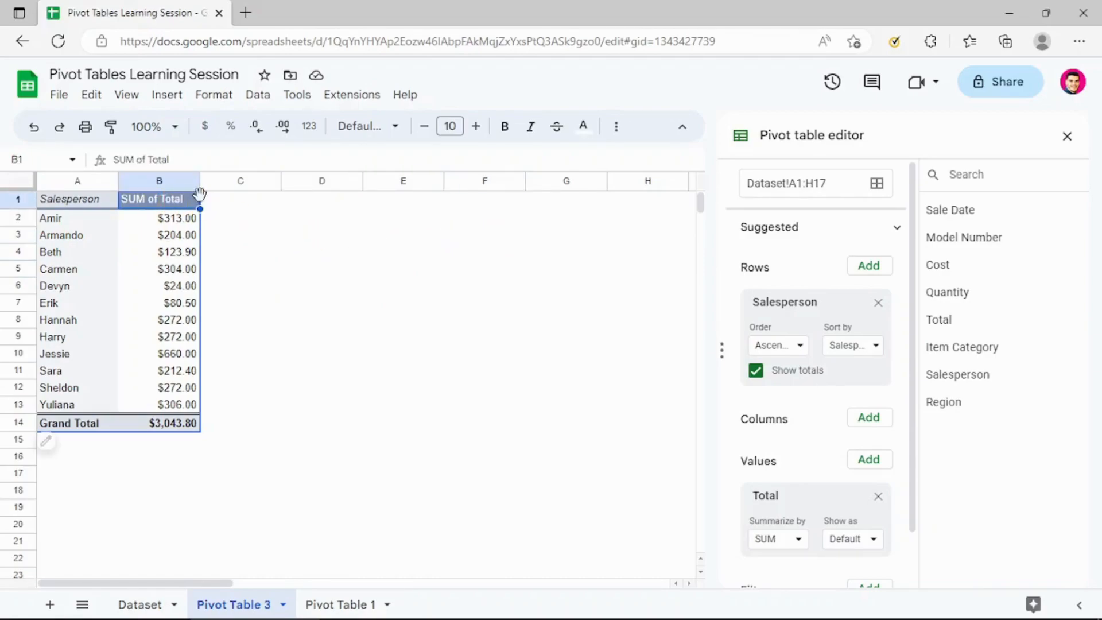
text(Total)
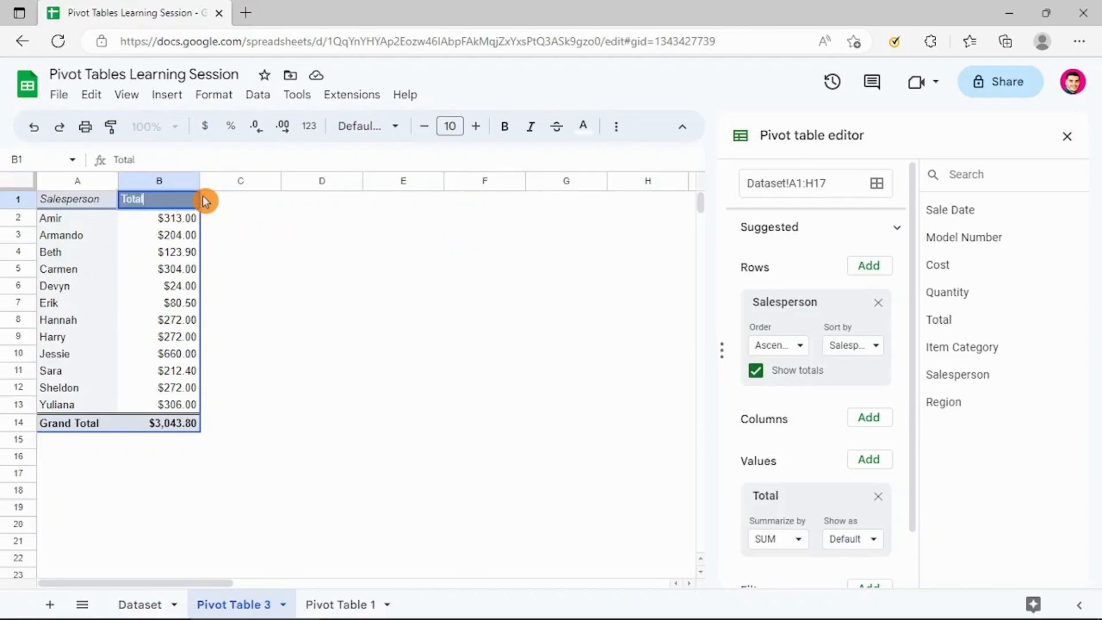
click(322, 252)
click(378, 270)
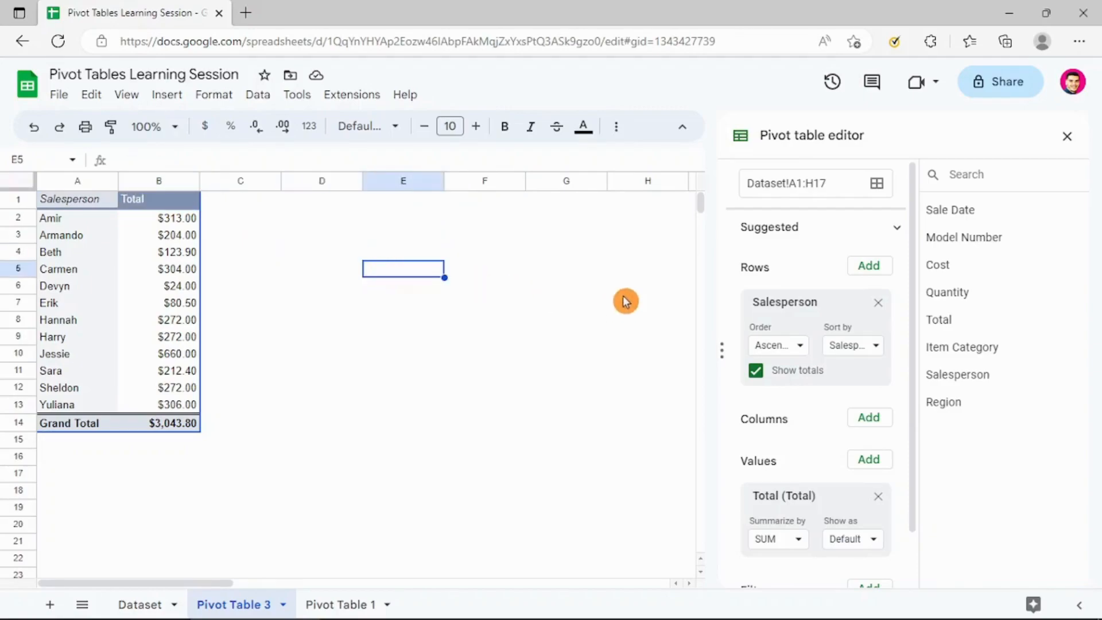
Step: Sort the Salesperson rows by Total in descending order
click(794, 346)
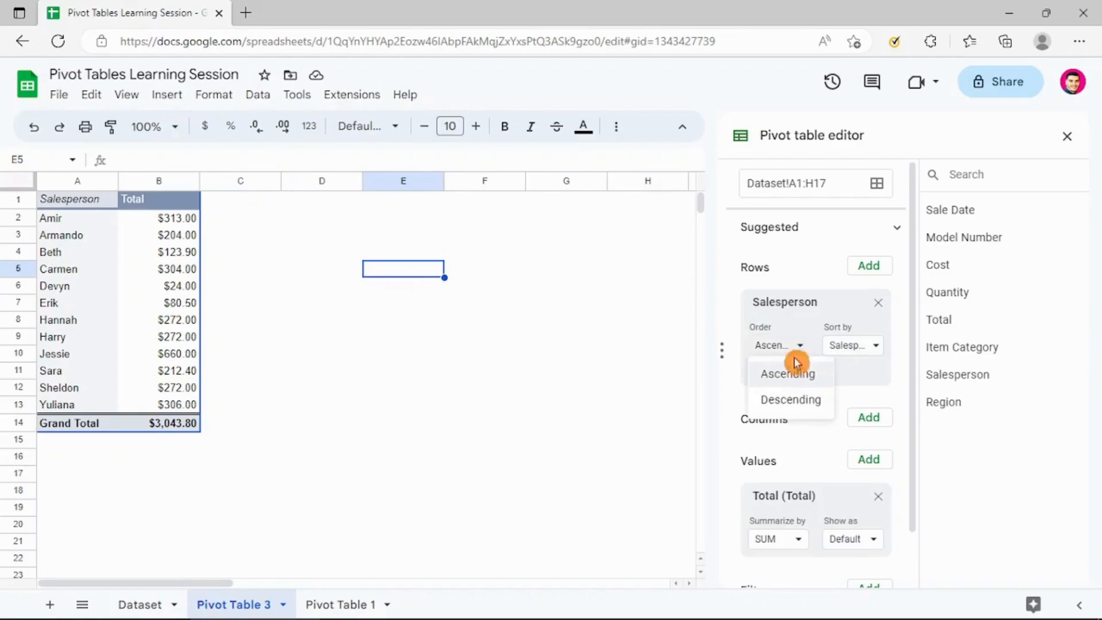
click(789, 401)
click(863, 347)
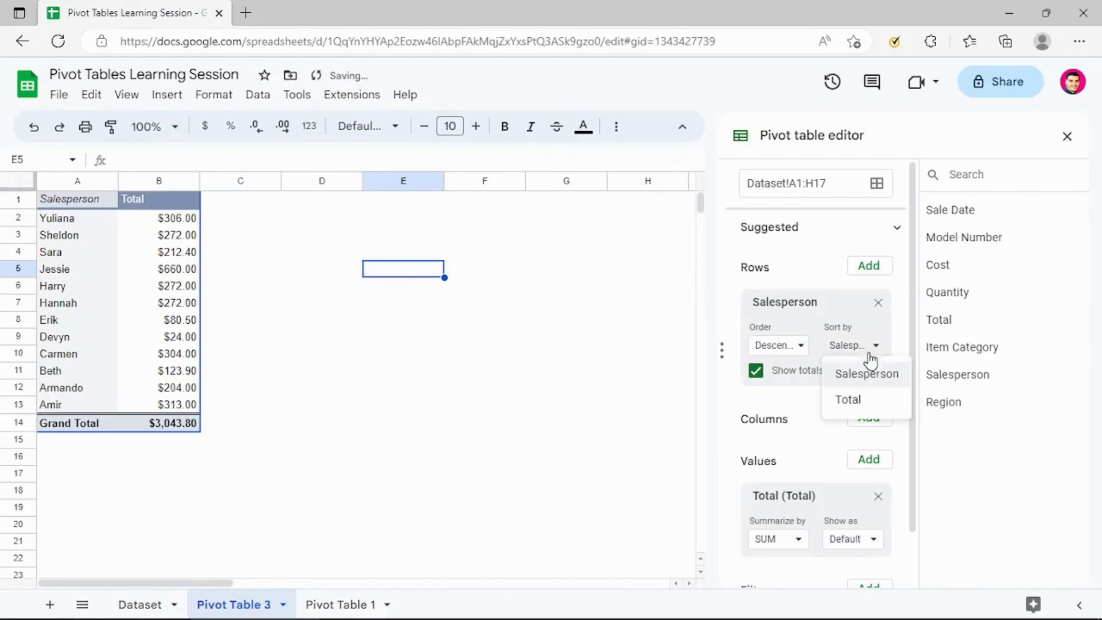
click(863, 401)
click(470, 264)
click(429, 265)
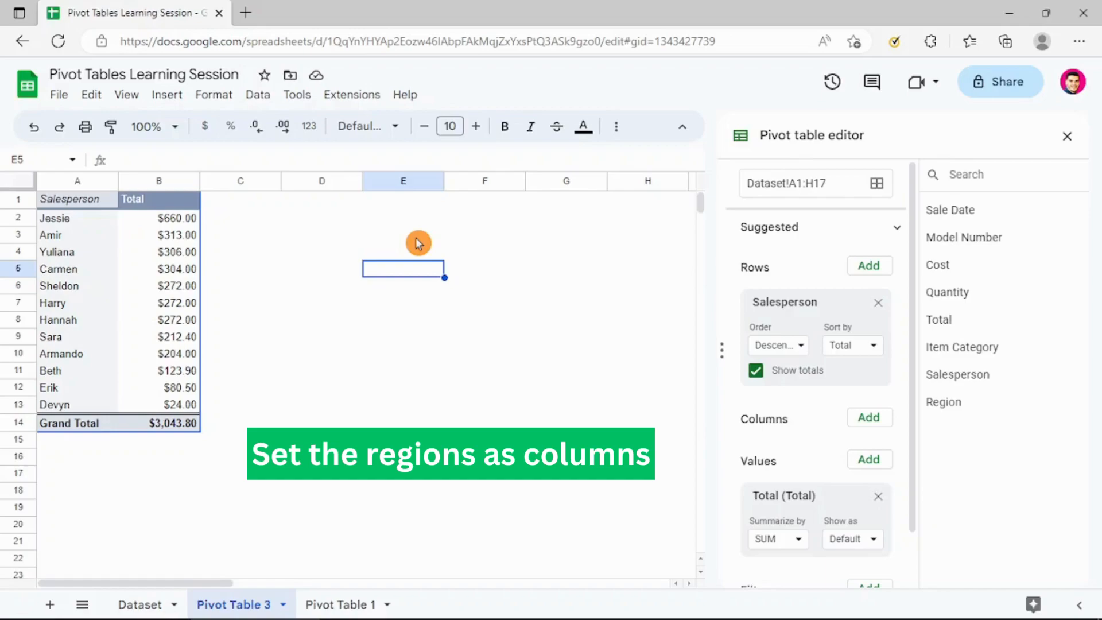
Step: Add Region as the pivot table's columns to break the salespeople's totals down by region
click(870, 419)
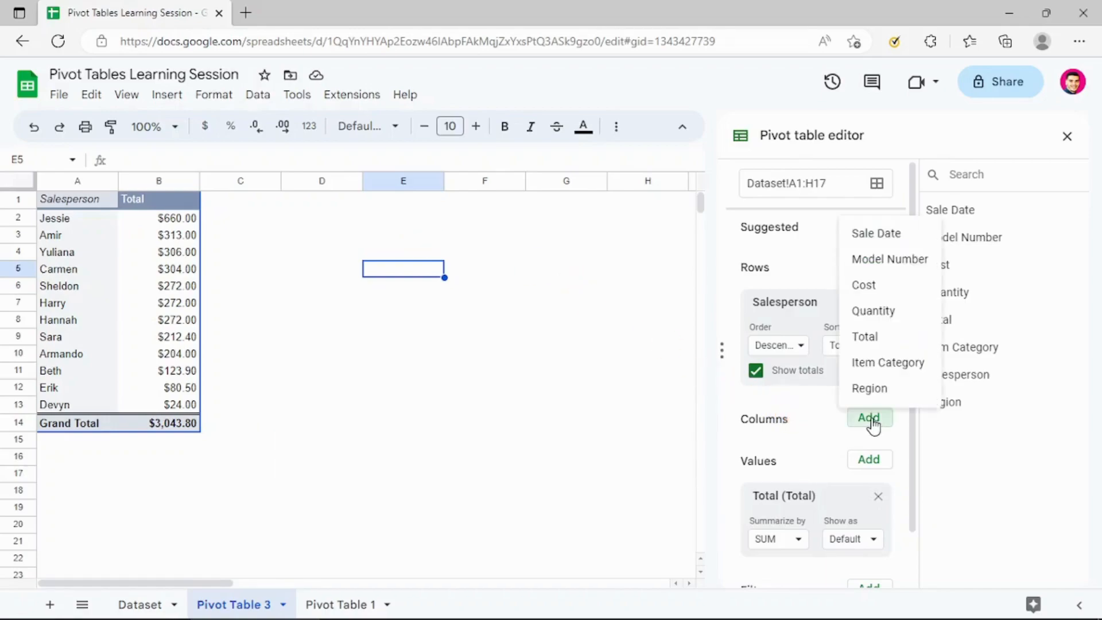
click(869, 391)
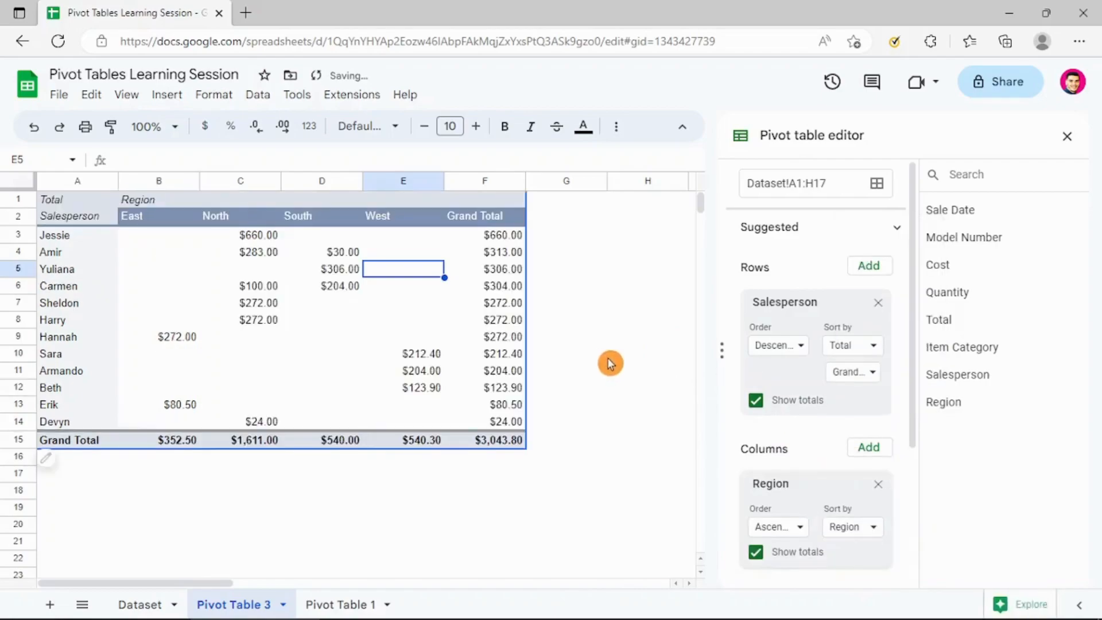
click(612, 290)
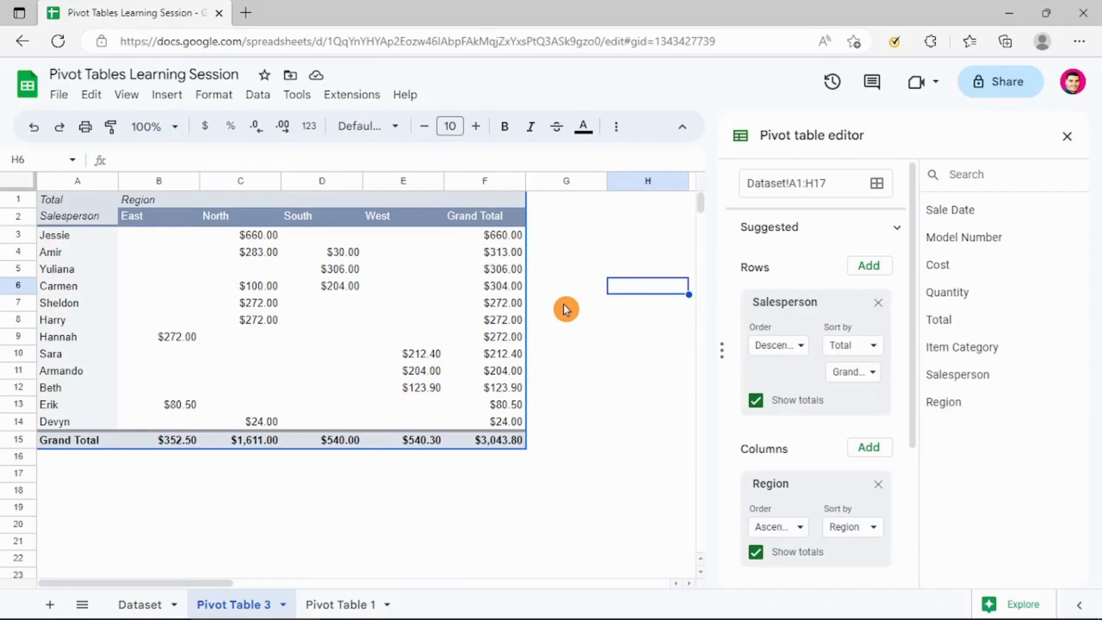
click(628, 304)
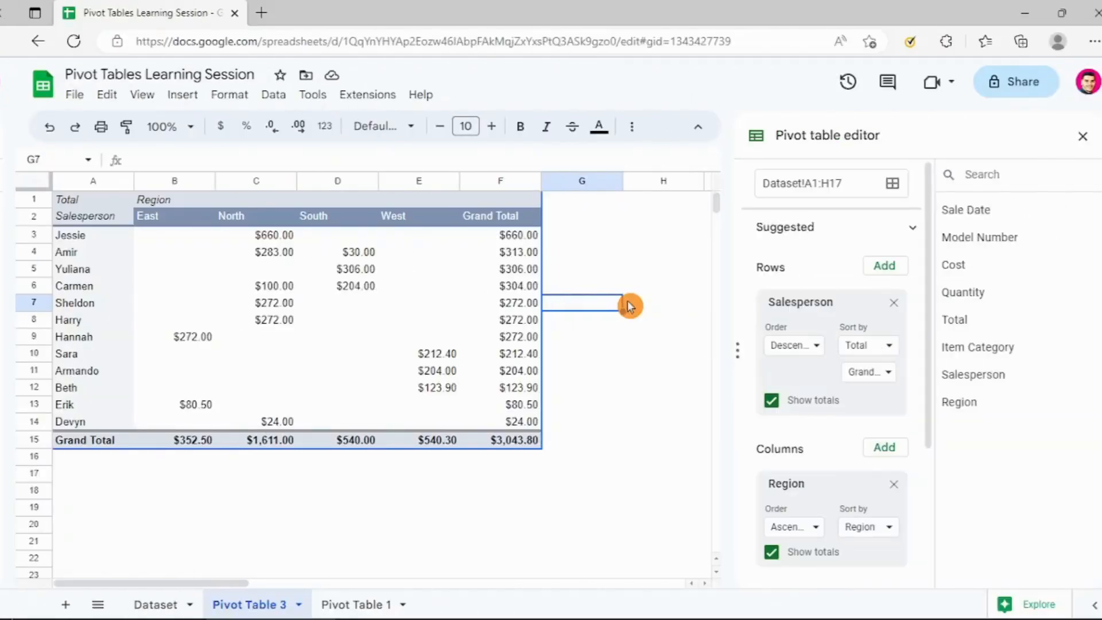
click(603, 303)
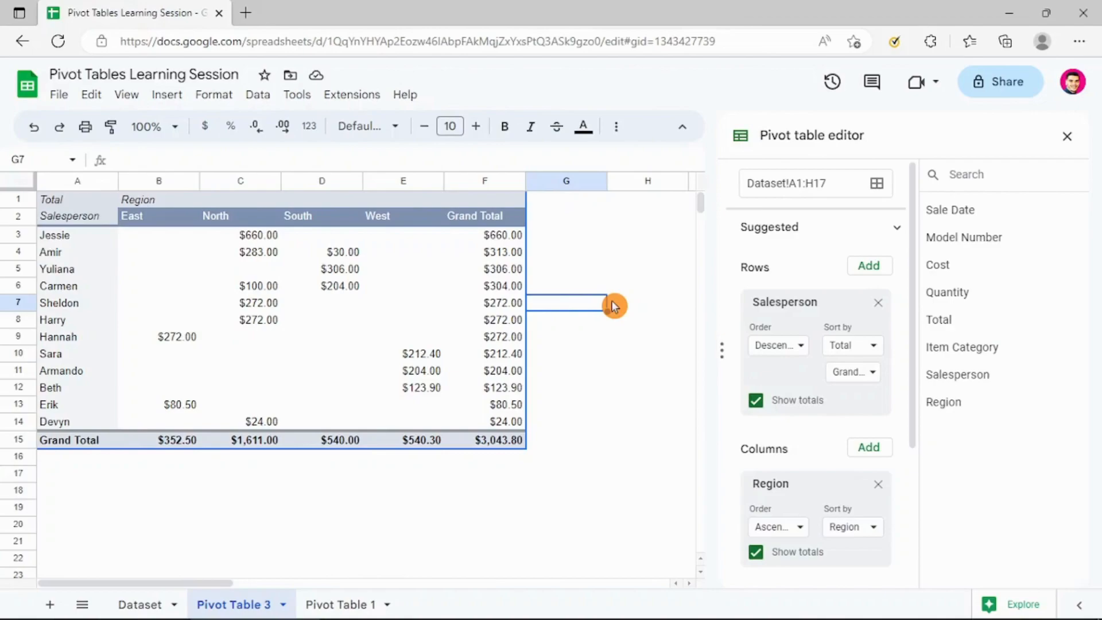